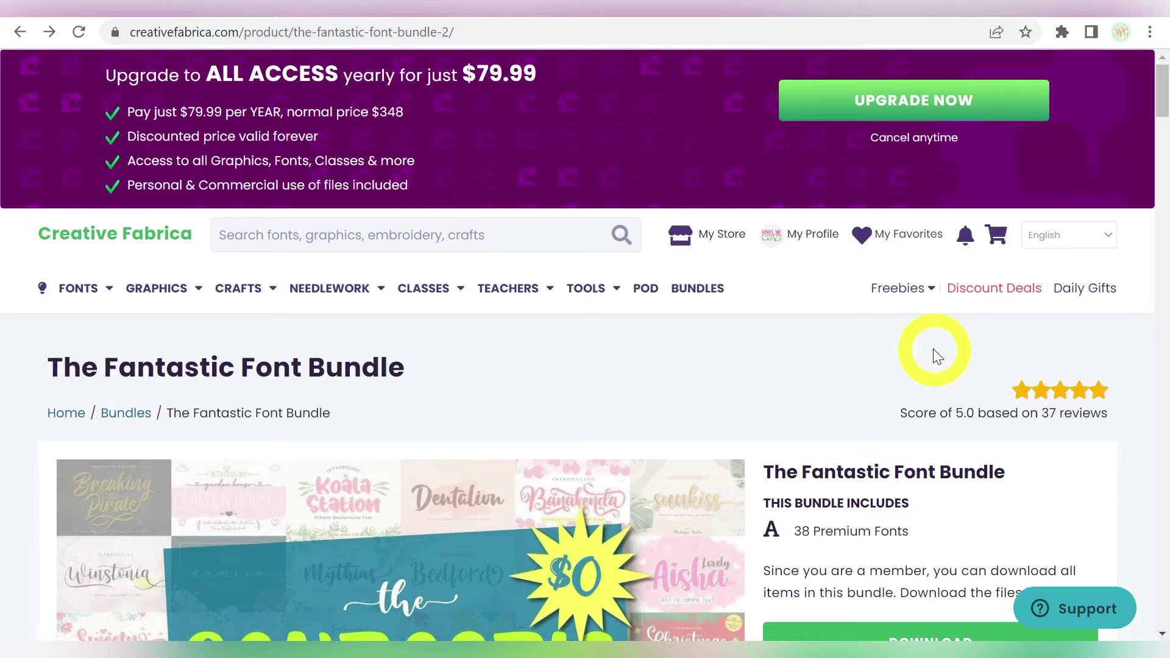
Browse the bundle's Premium Fonts cards, then download The Fantastic Font Bundle zip.
scroll(825, 335, down, 5)
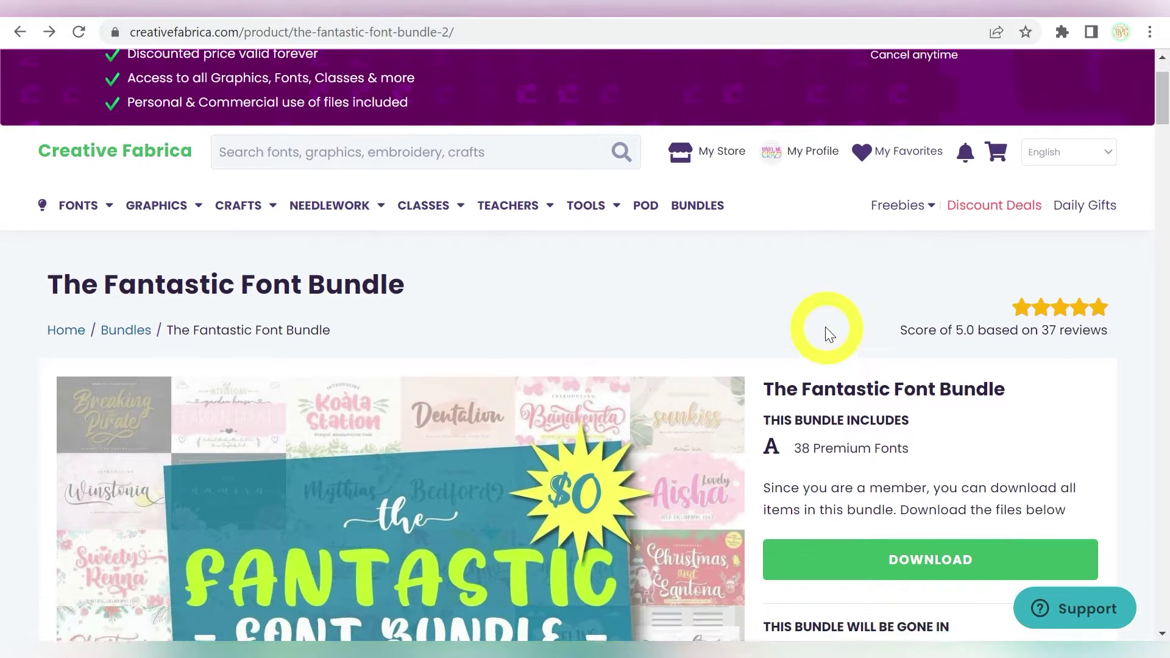
scroll(682, 329, down, 12)
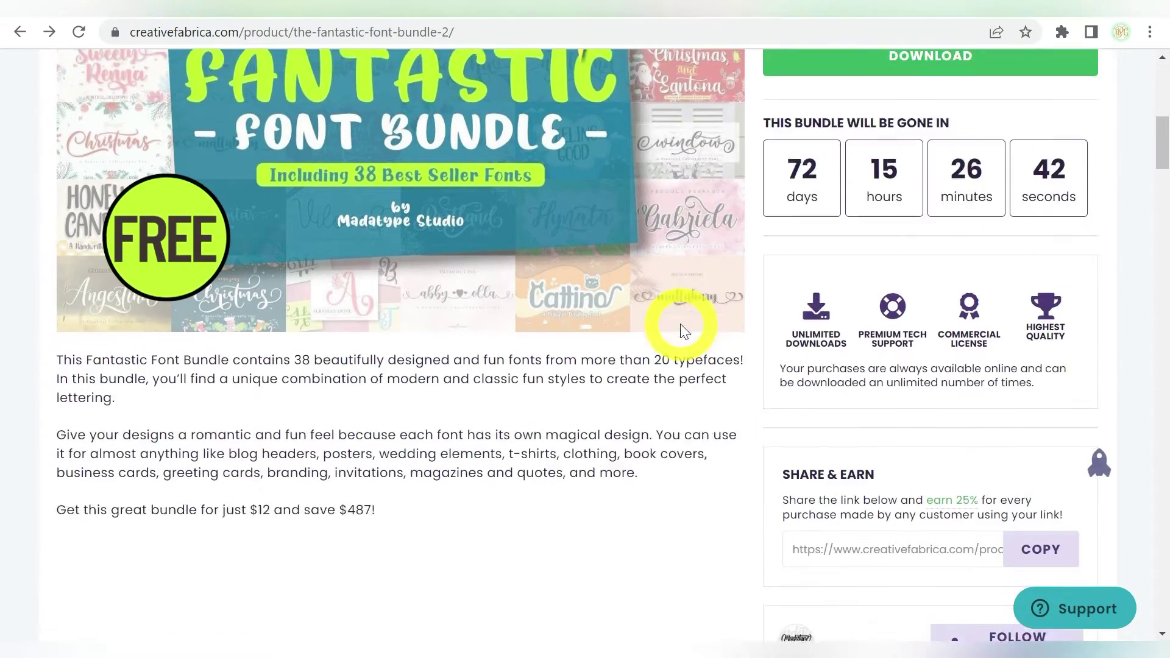
scroll(682, 334, down, 10)
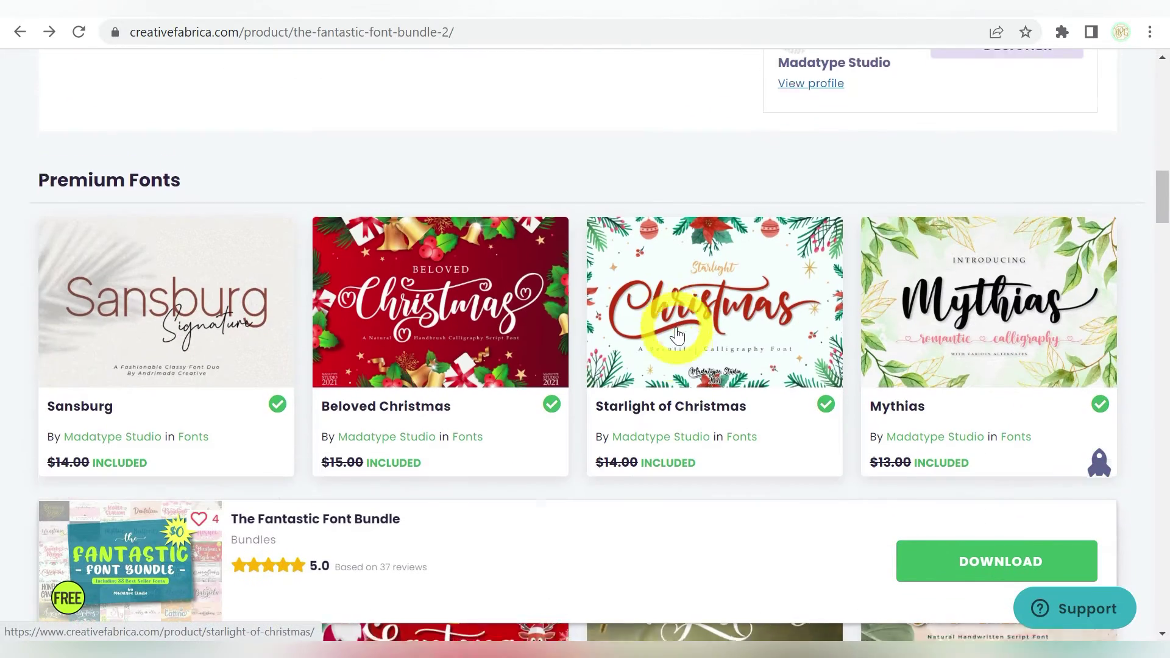
scroll(676, 332, down, 6)
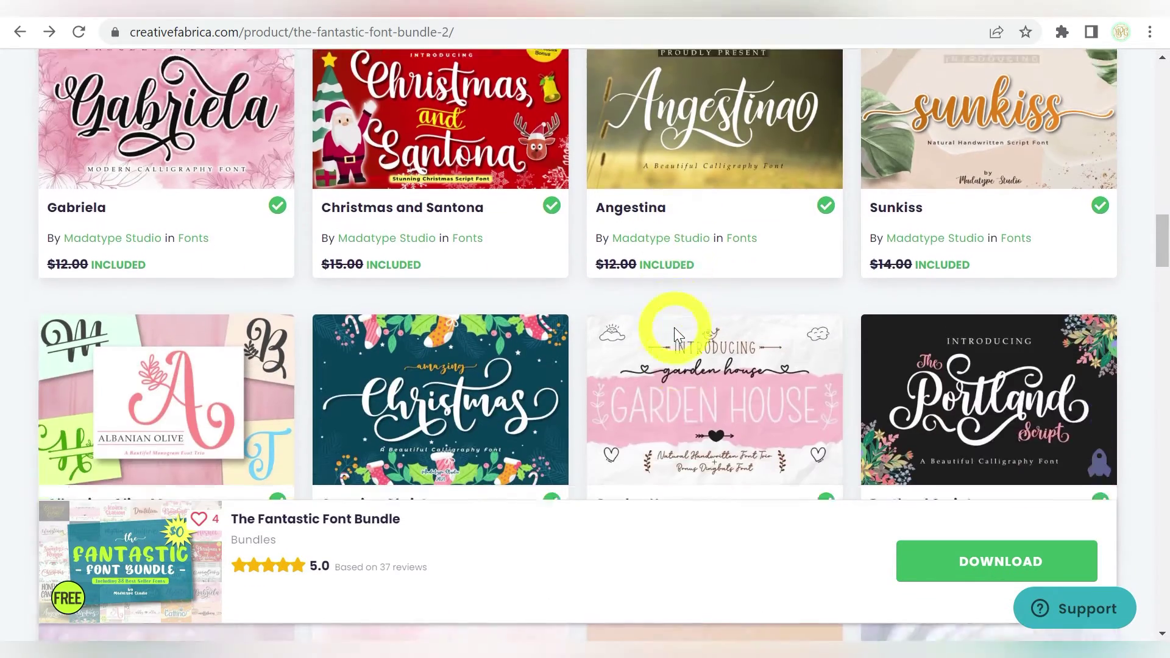
scroll(674, 332, down, 5)
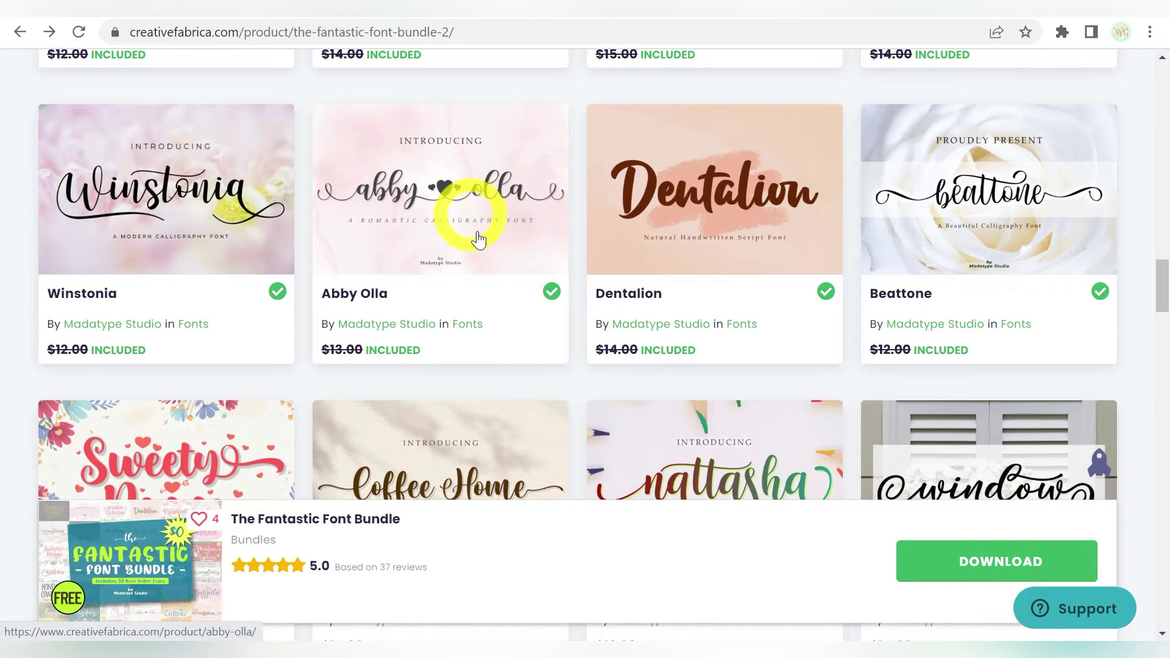
scroll(503, 207, down, 2)
scroll(504, 201, down, 6)
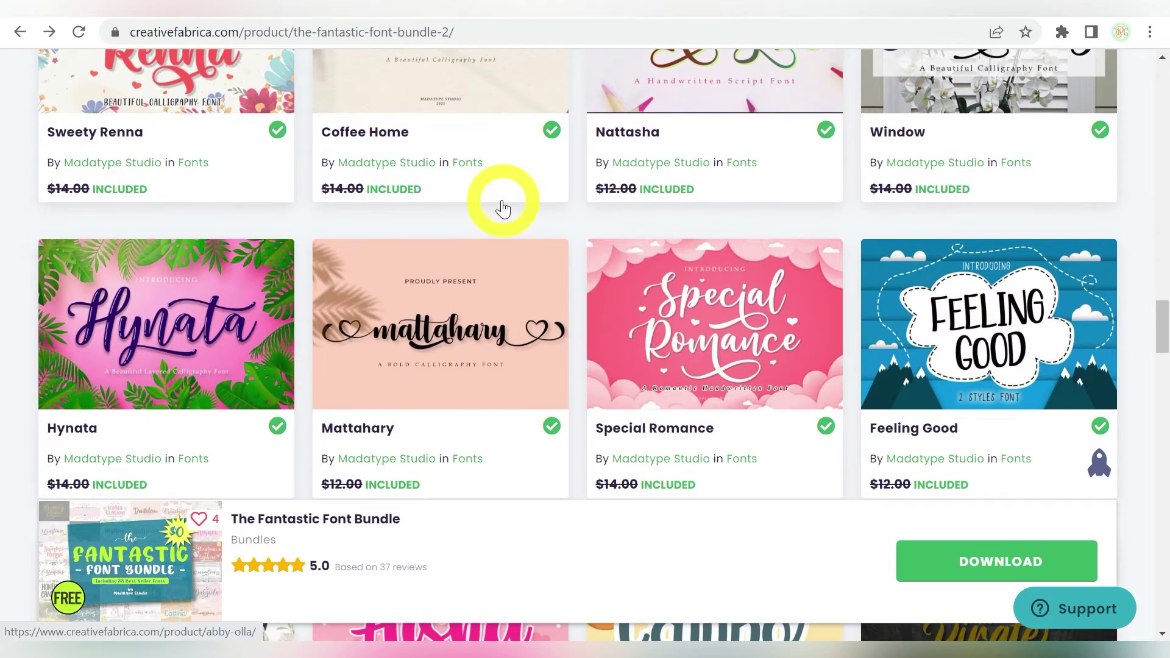
scroll(504, 203, up, 14)
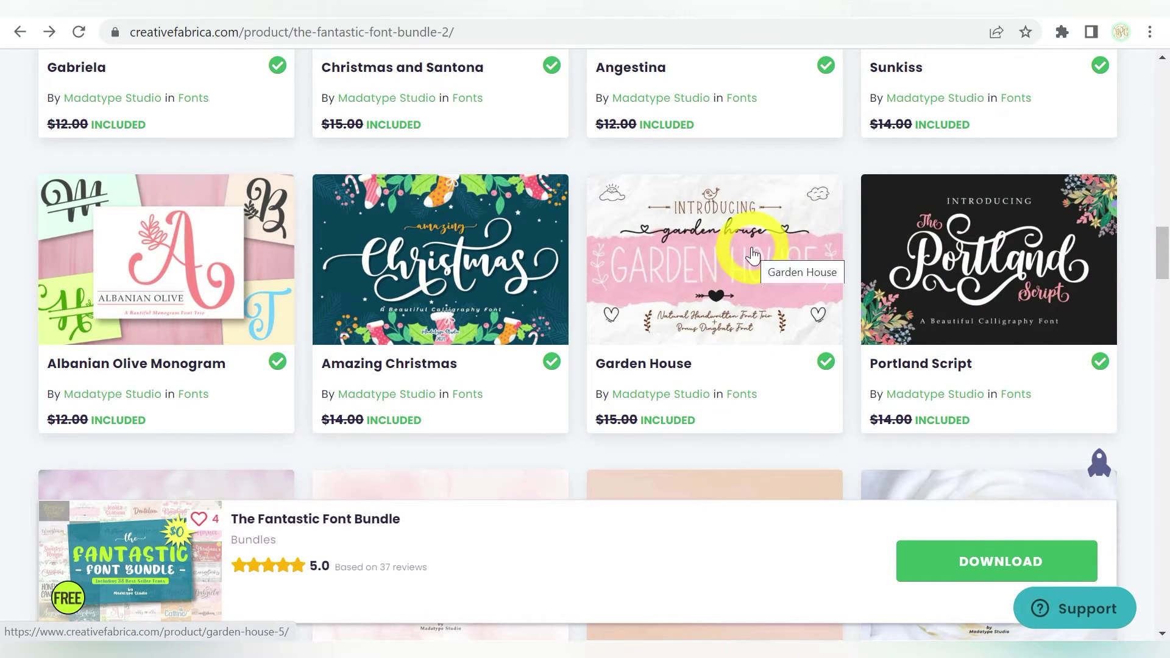
scroll(717, 254, down, 13)
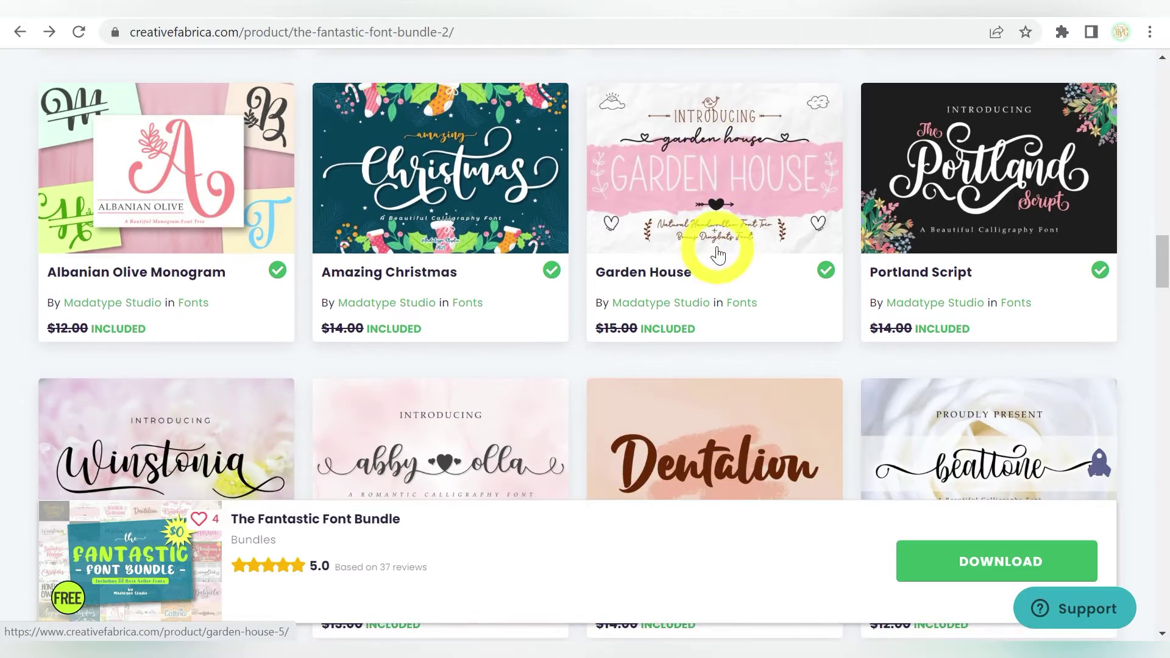
scroll(733, 209, down, 13)
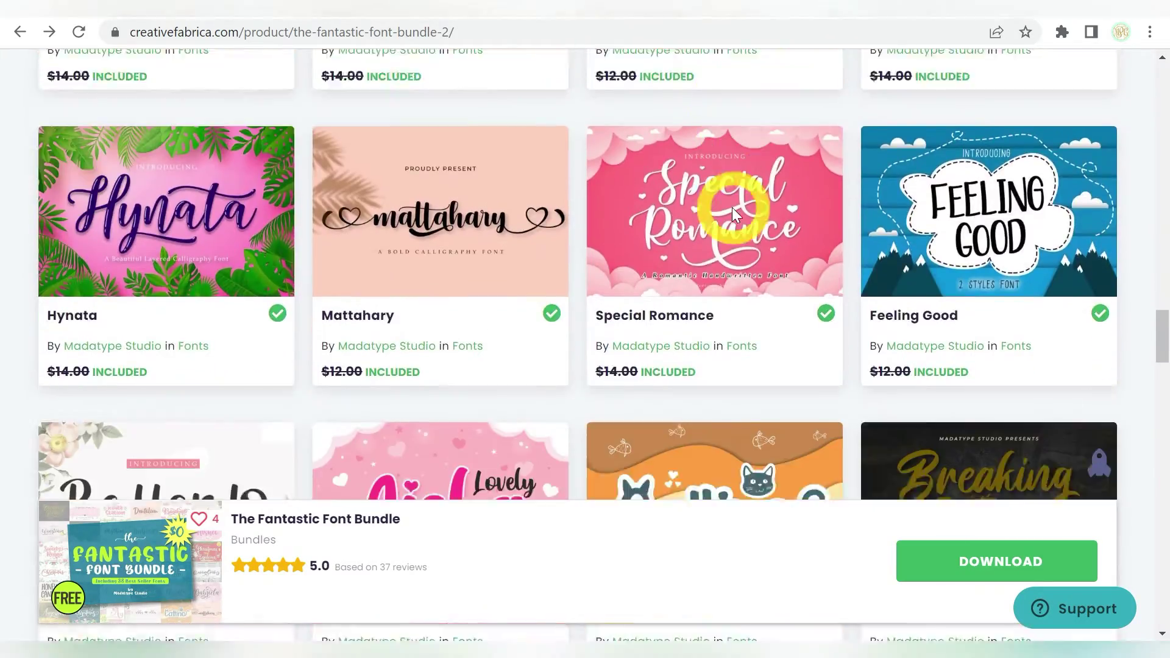
scroll(732, 209, up, 11)
scroll(738, 234, up, 20)
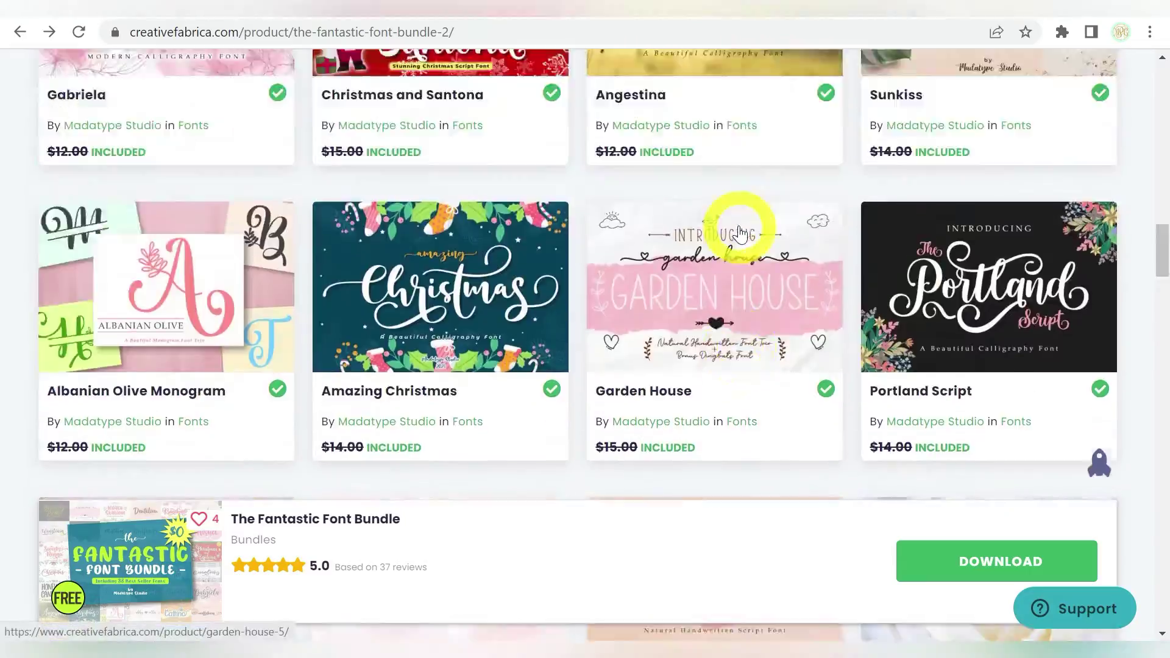
click(834, 271)
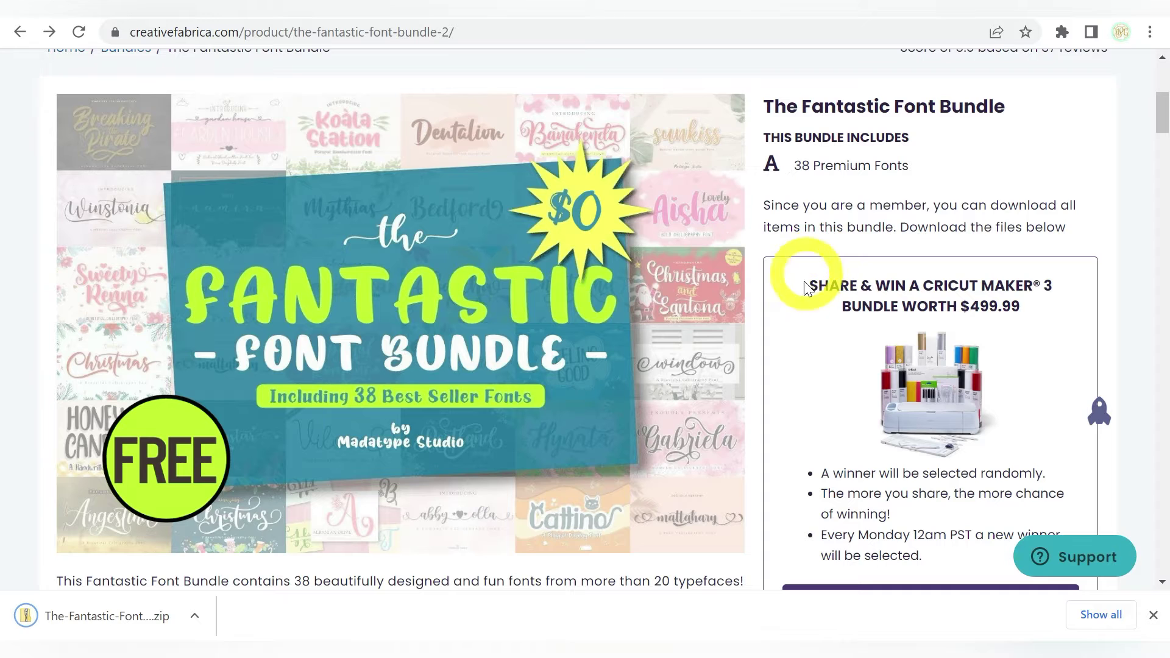
Show the downloaded The-Fantastic-Font-Bundle zip in the File Explorer Downloads folder.
click(113, 616)
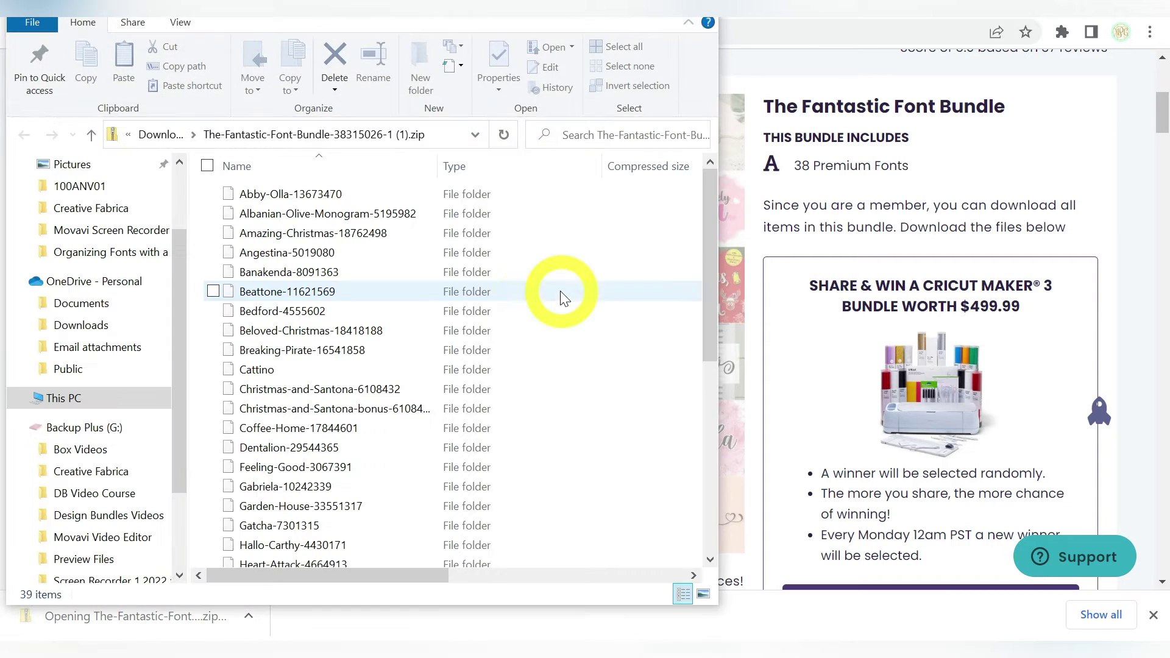
drag(548, 26, 663, 39)
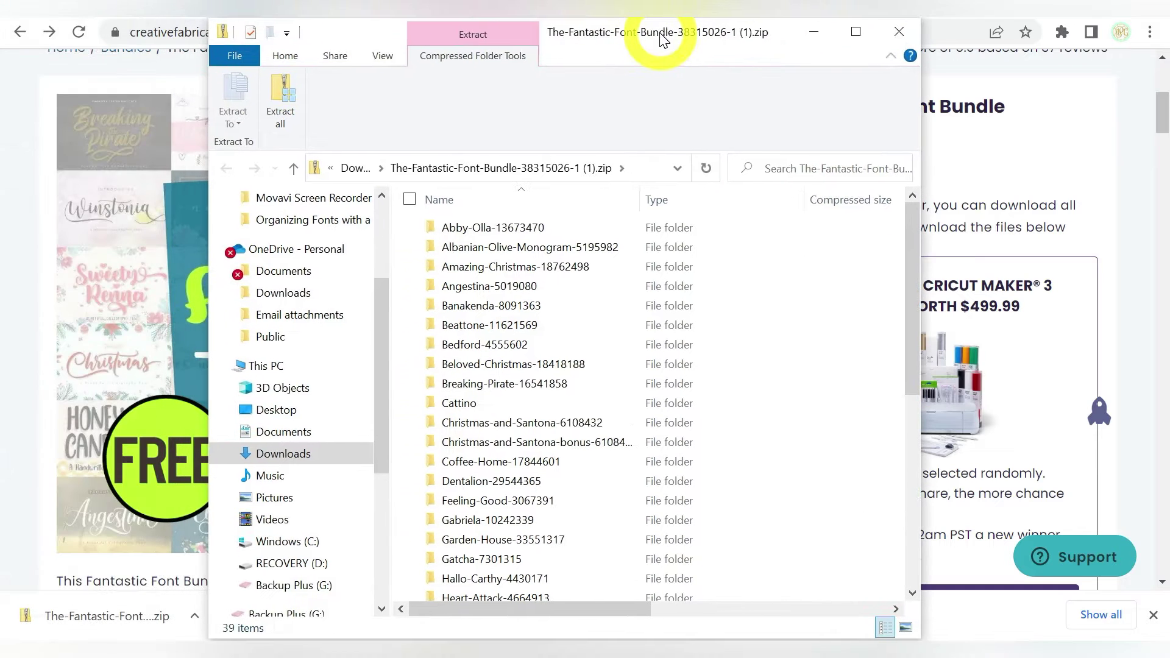
click(302, 456)
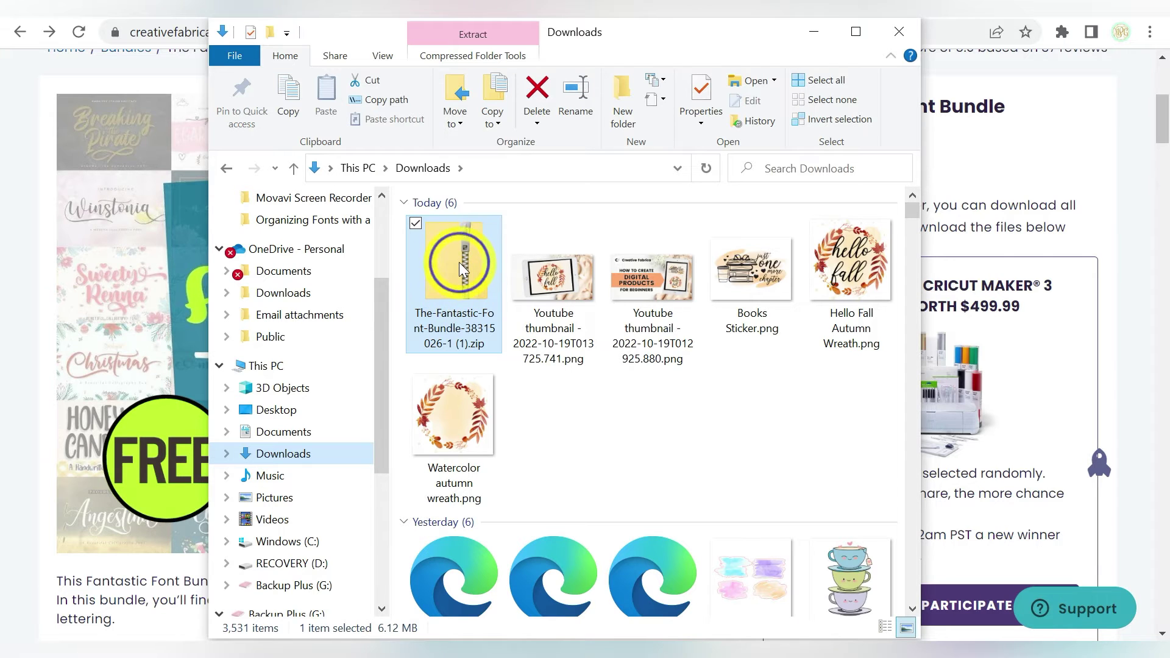
right_click(461, 268)
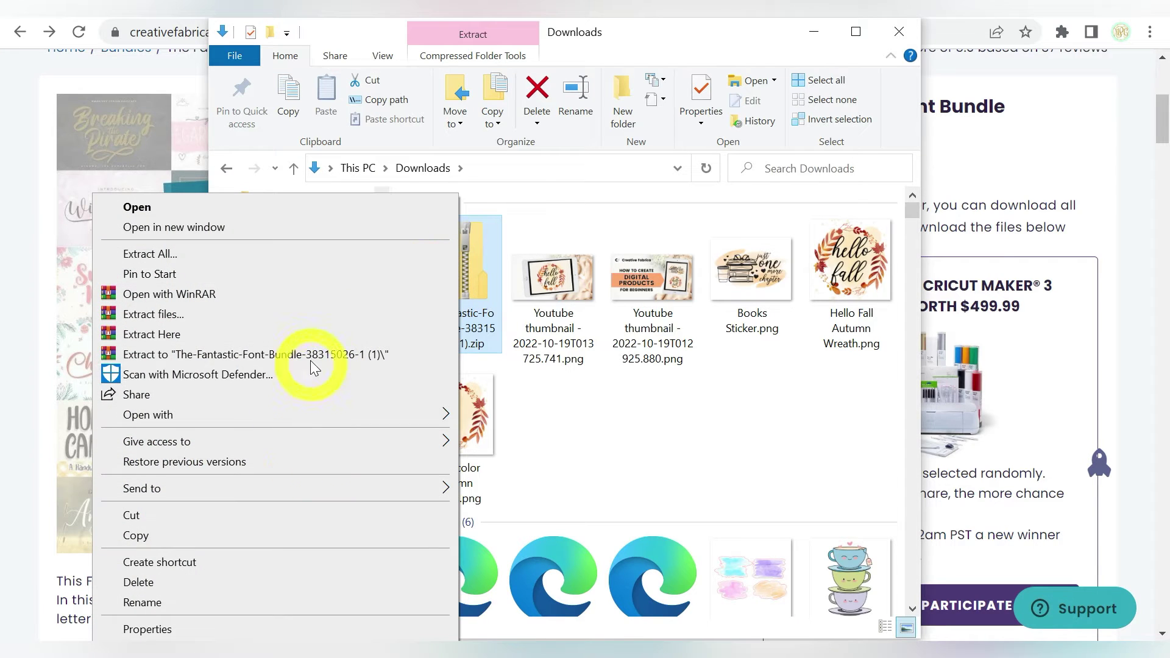
Extract the bundle zip to the suggested folder and open the extracted folder.
click(326, 254)
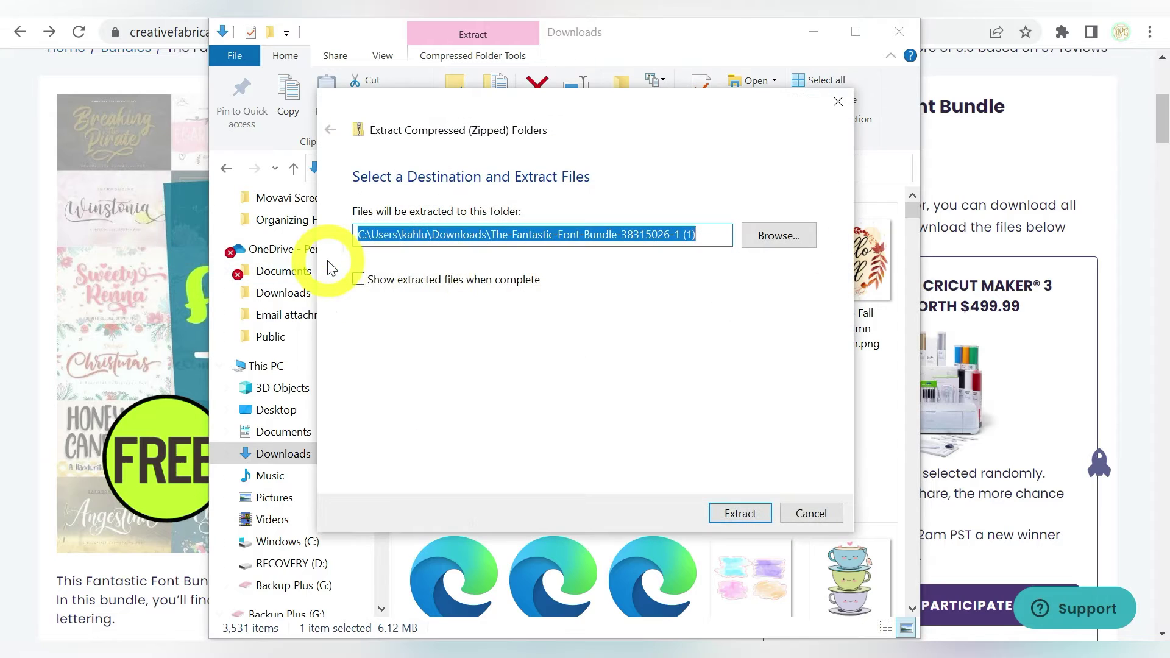
click(734, 514)
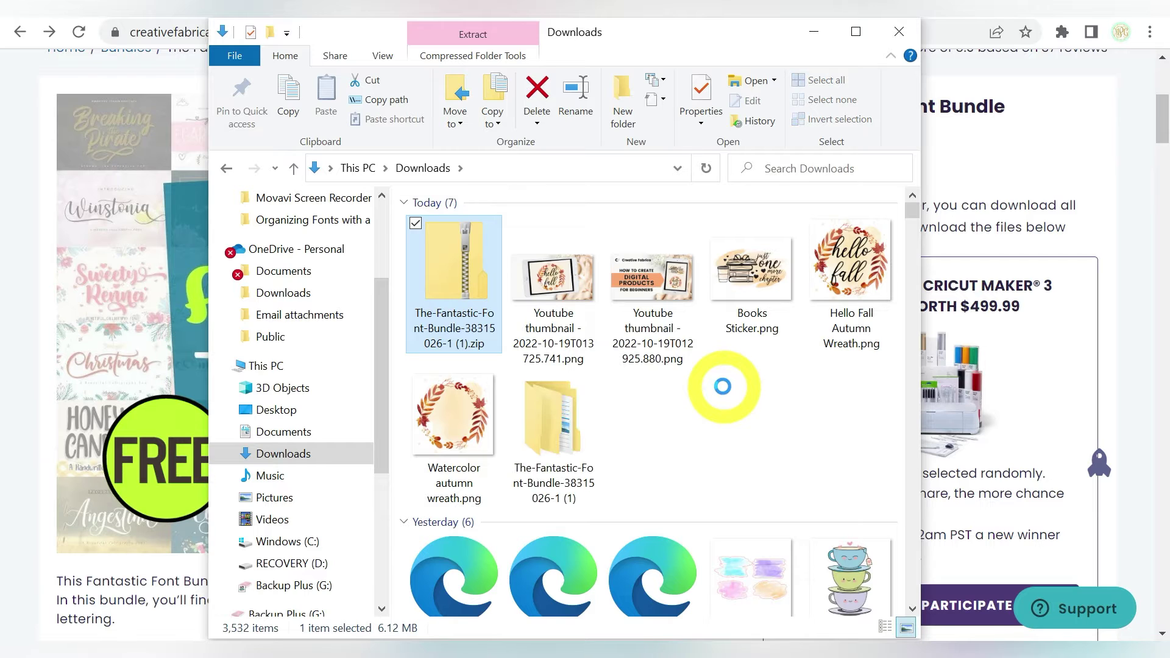
click(569, 415)
double_click(570, 415)
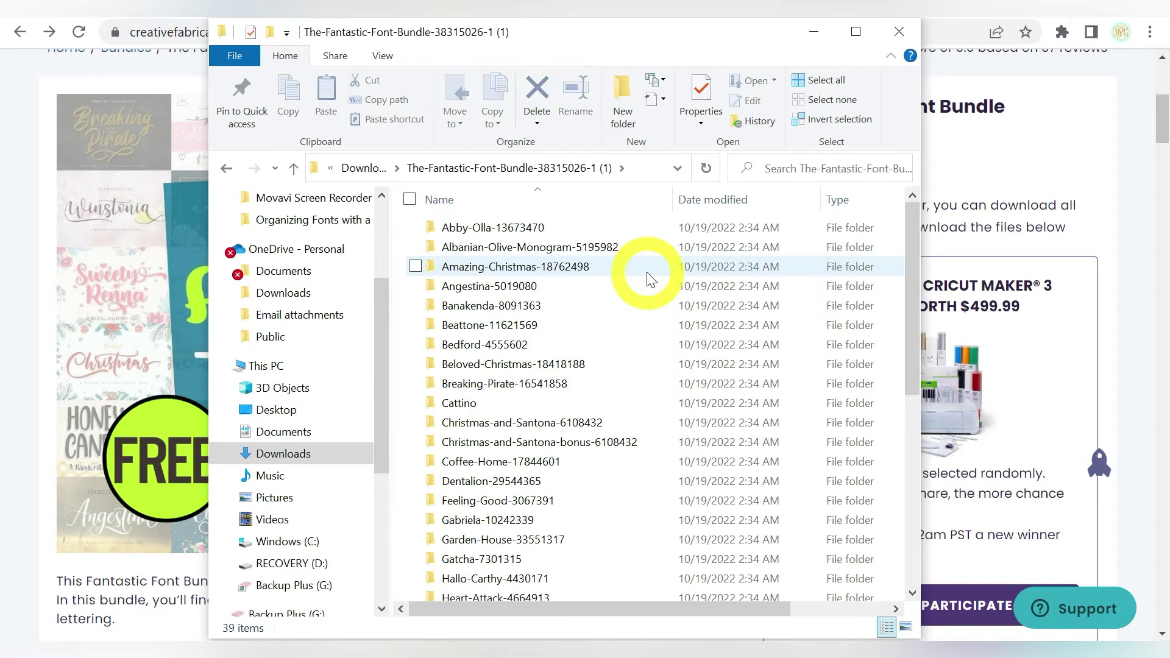
Install Abby Olla.otf from the Abby-Olla-13673470 folder.
scroll(647, 277, down, 6)
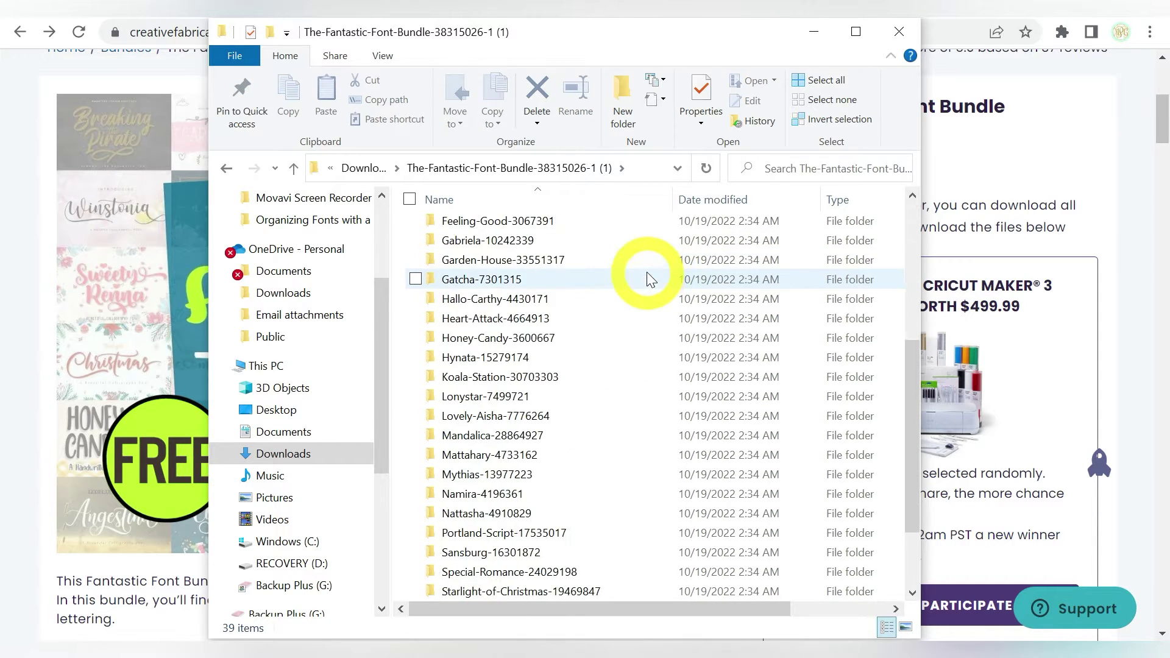
scroll(647, 272, up, 6)
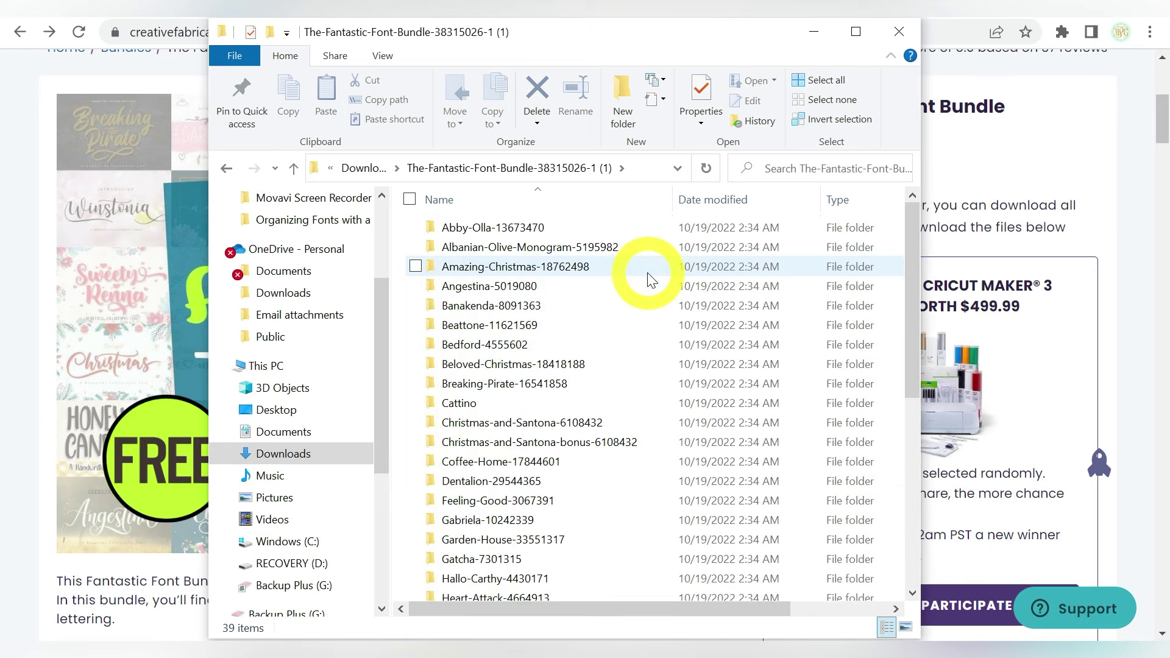
click(601, 229)
double_click(601, 231)
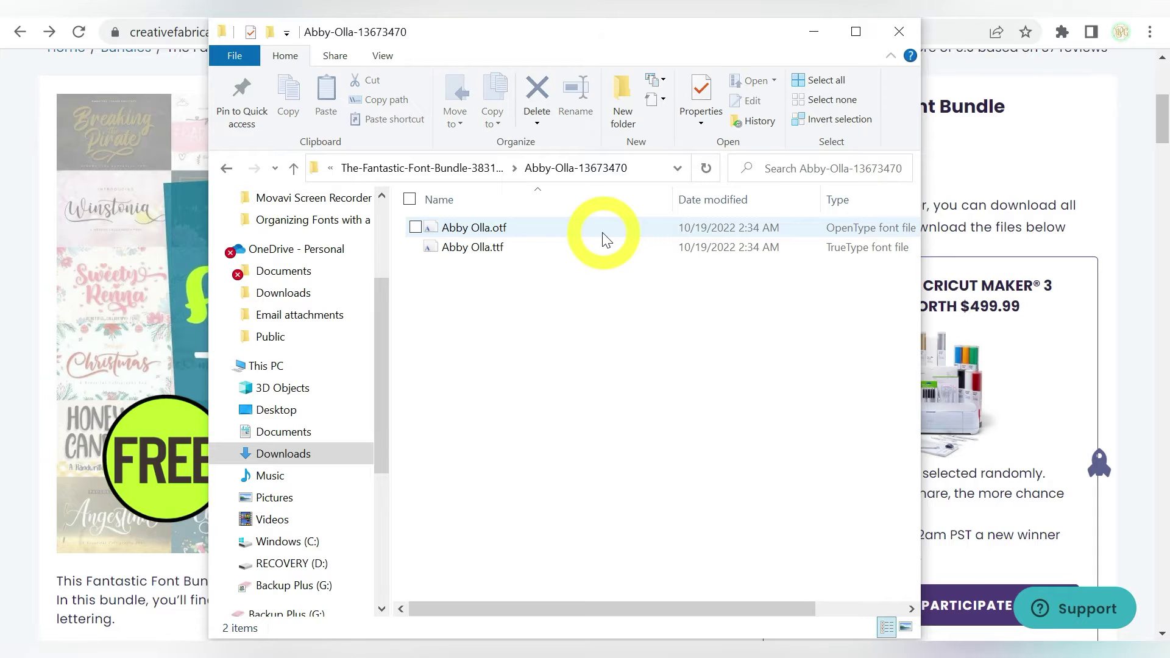
click(555, 238)
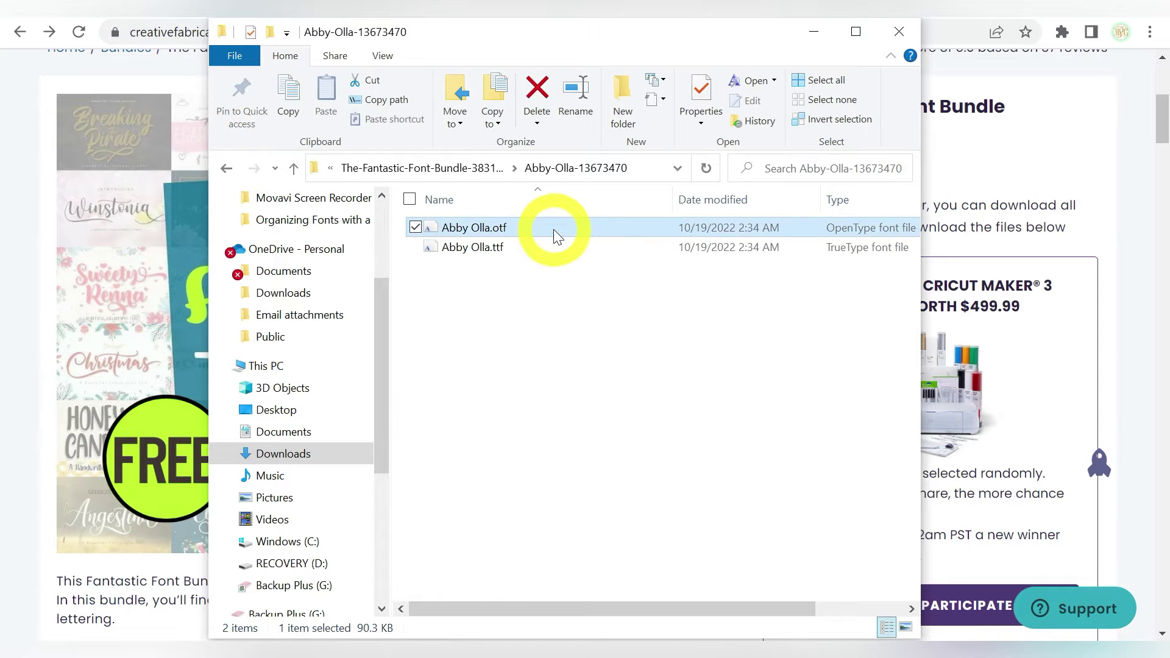
right_click(553, 229)
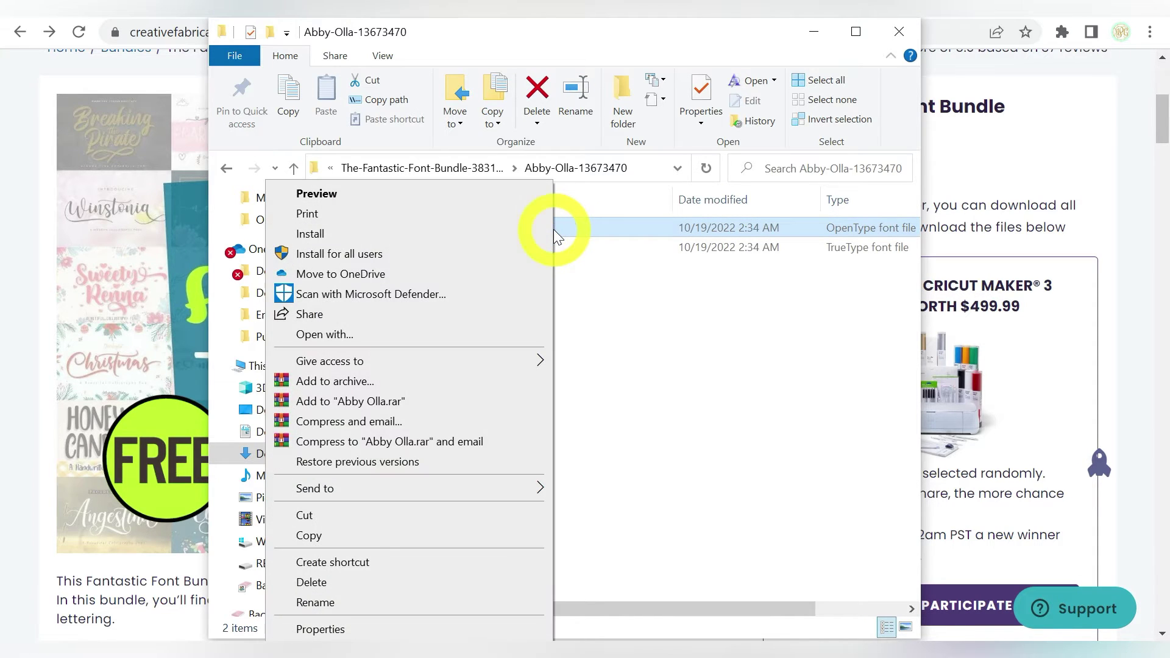
click(510, 241)
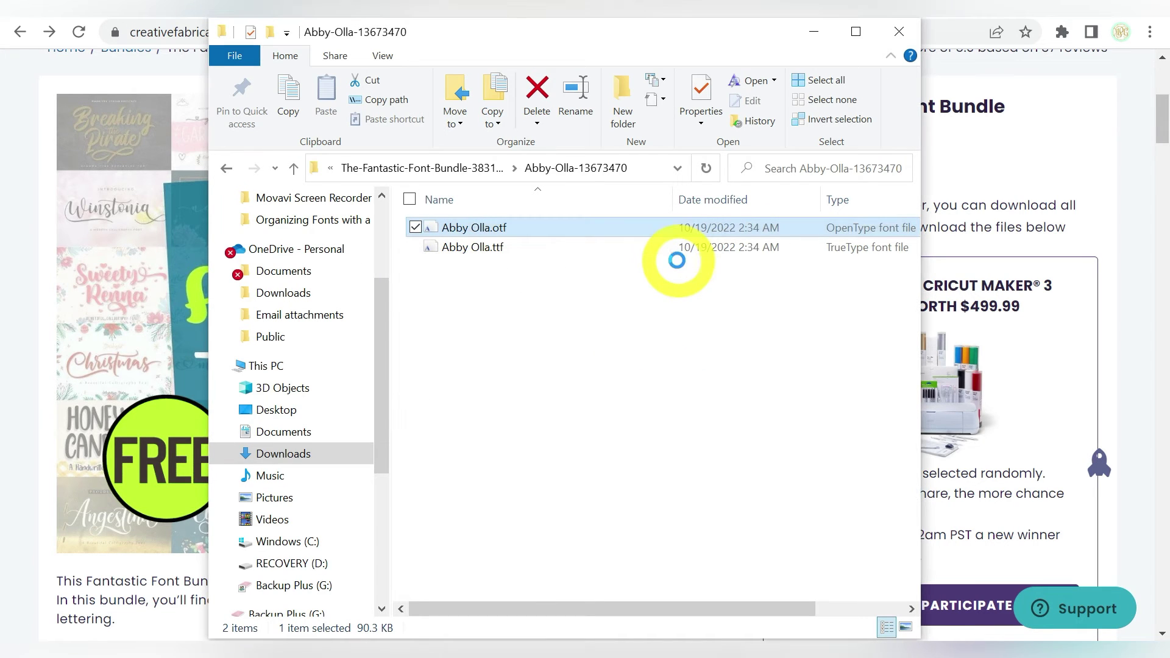
Look inside the Albanian-Olive-Monogram-5195982 folder, then return to the bundle's folder list.
click(227, 171)
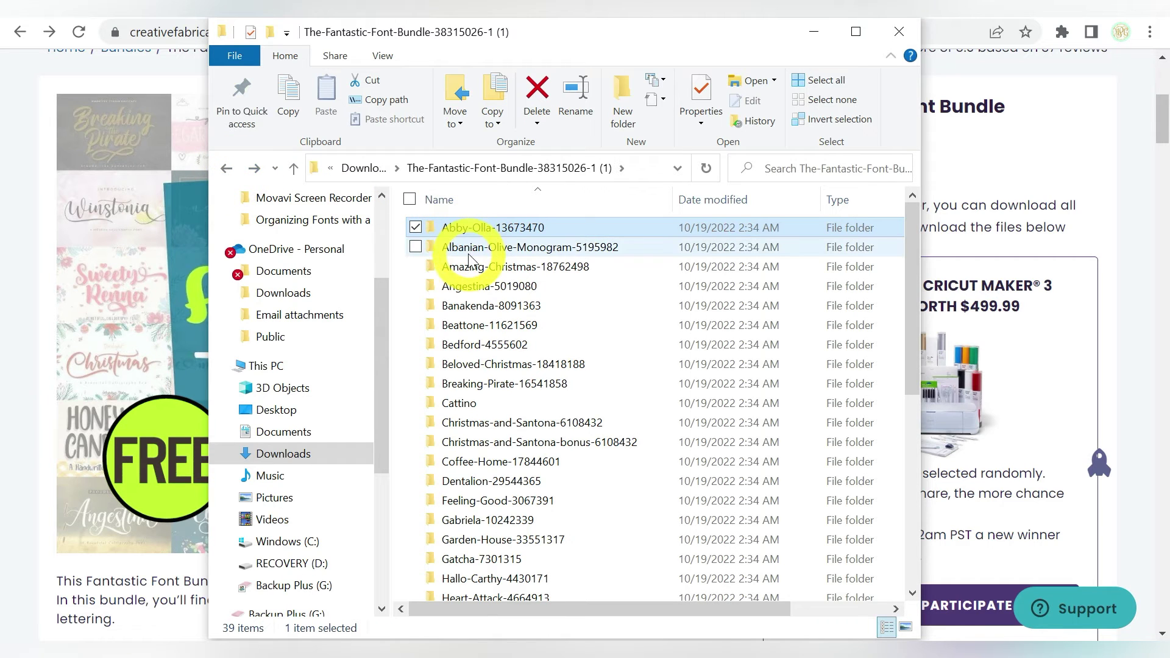
double_click(469, 247)
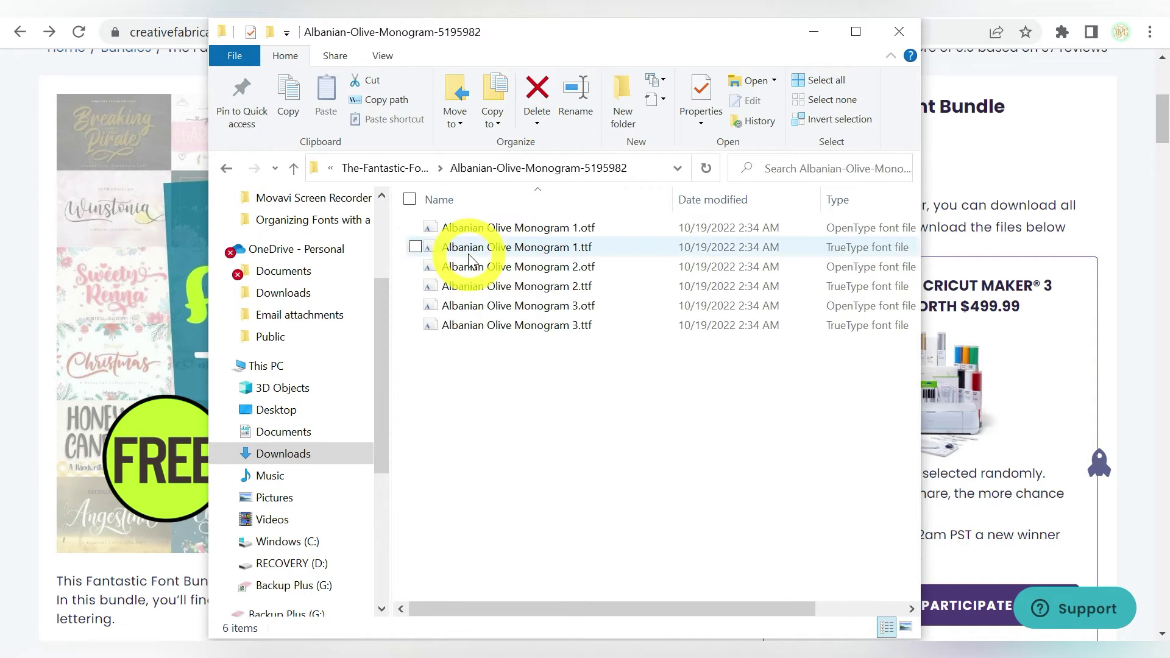
click(529, 308)
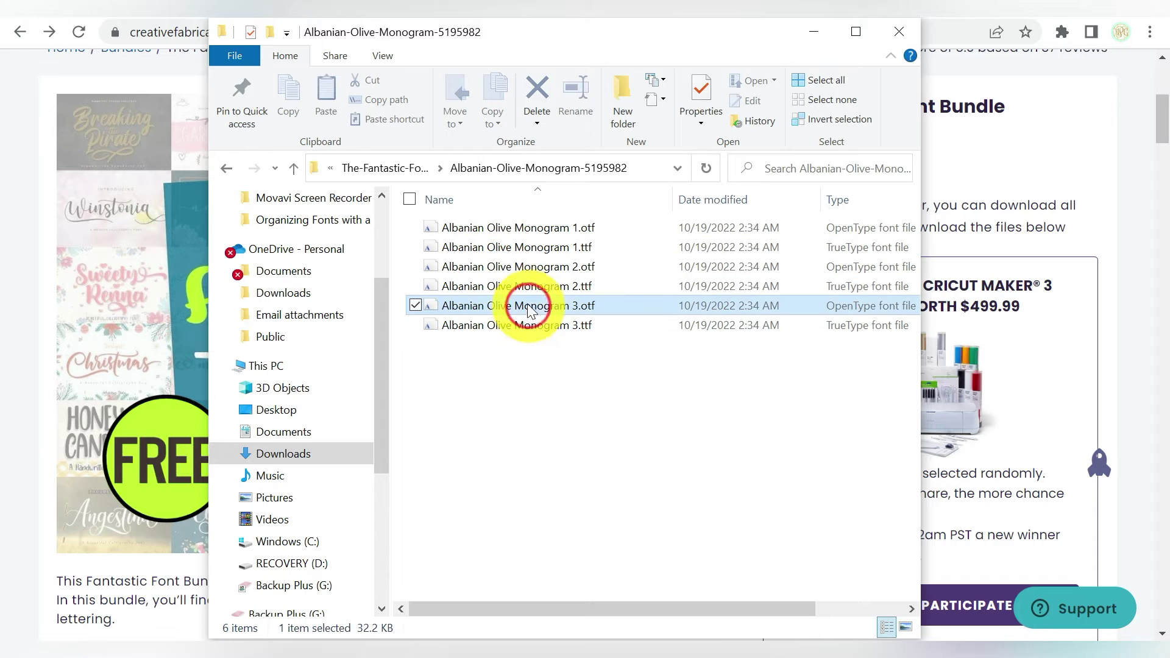
click(230, 168)
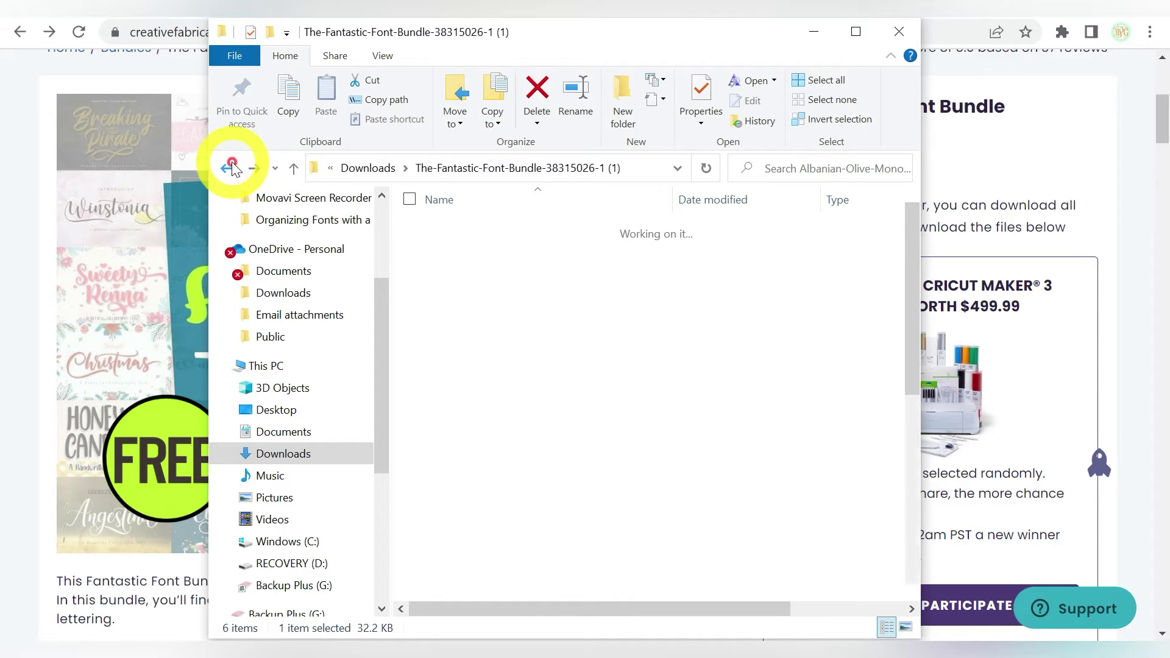
Search the bundle folder for 'otf' and select all 50 font files.
click(829, 173)
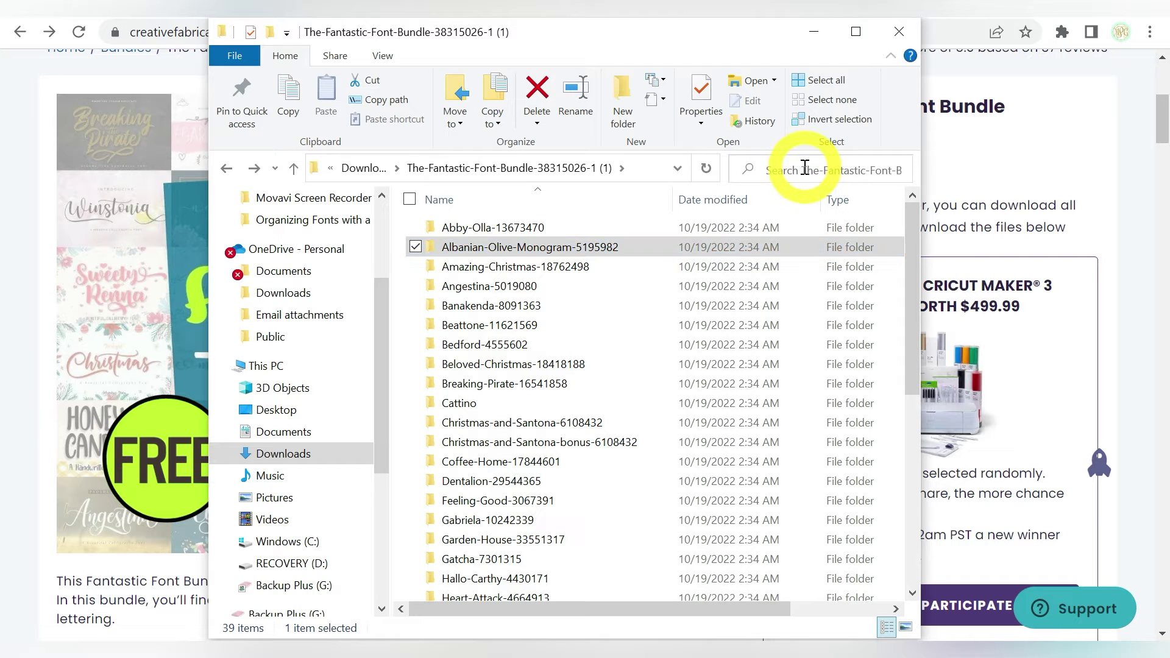
text(otf)
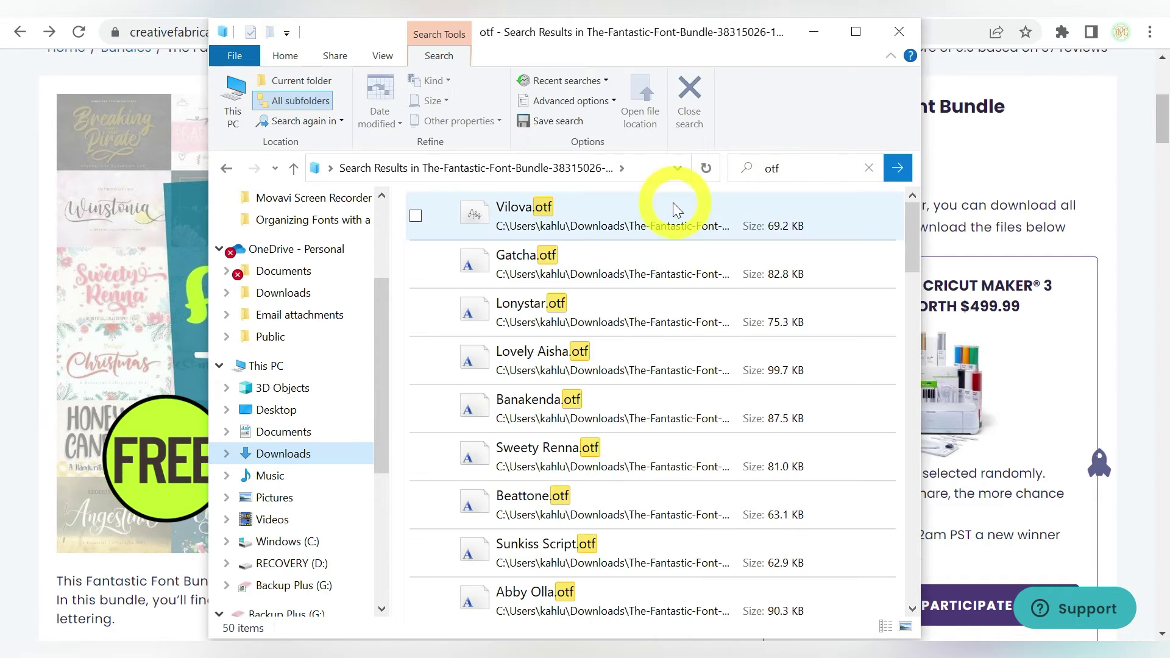
click(668, 212)
key(shift+Down)
key(shift+Down)
key(shift+Down)
key(shift+Down)
key(shift+Down)
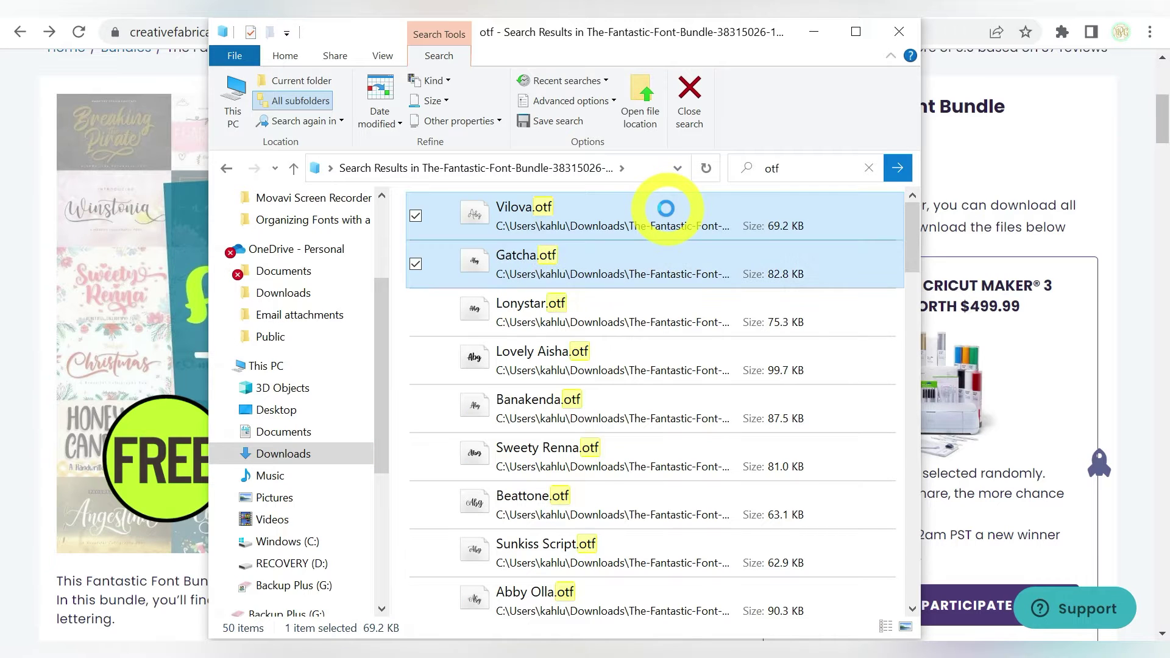
key(shift+Down)
key(shift+Down)
key(shift+Down)
key(shift+Down)
key(shift+Down)
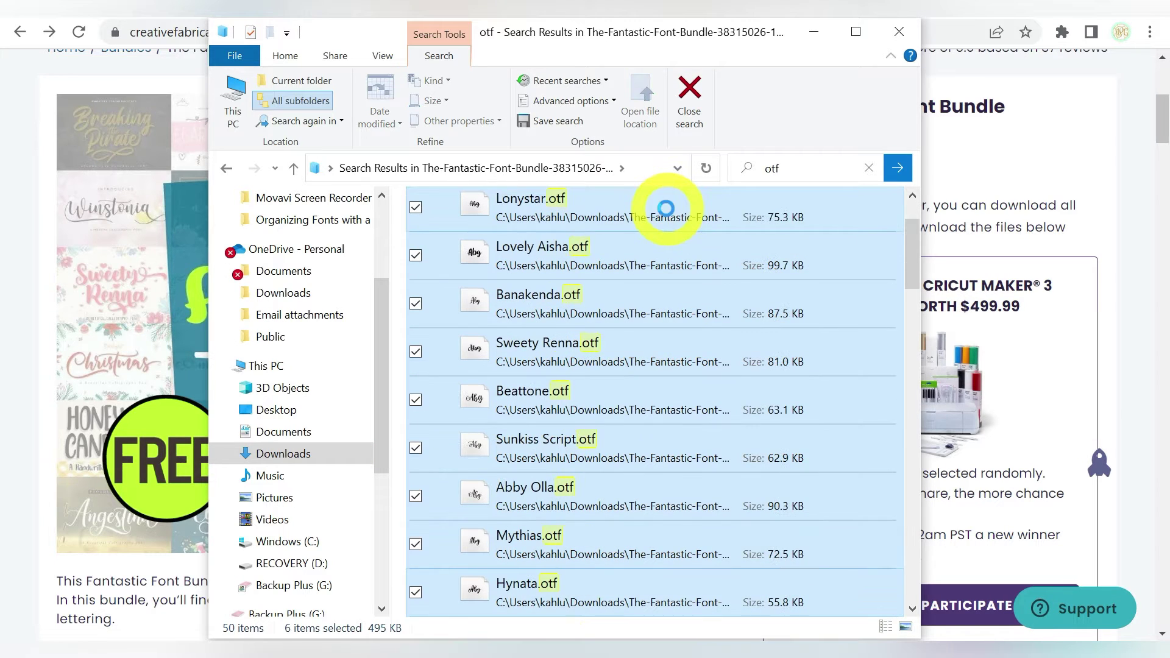
scroll(677, 357, down, 7)
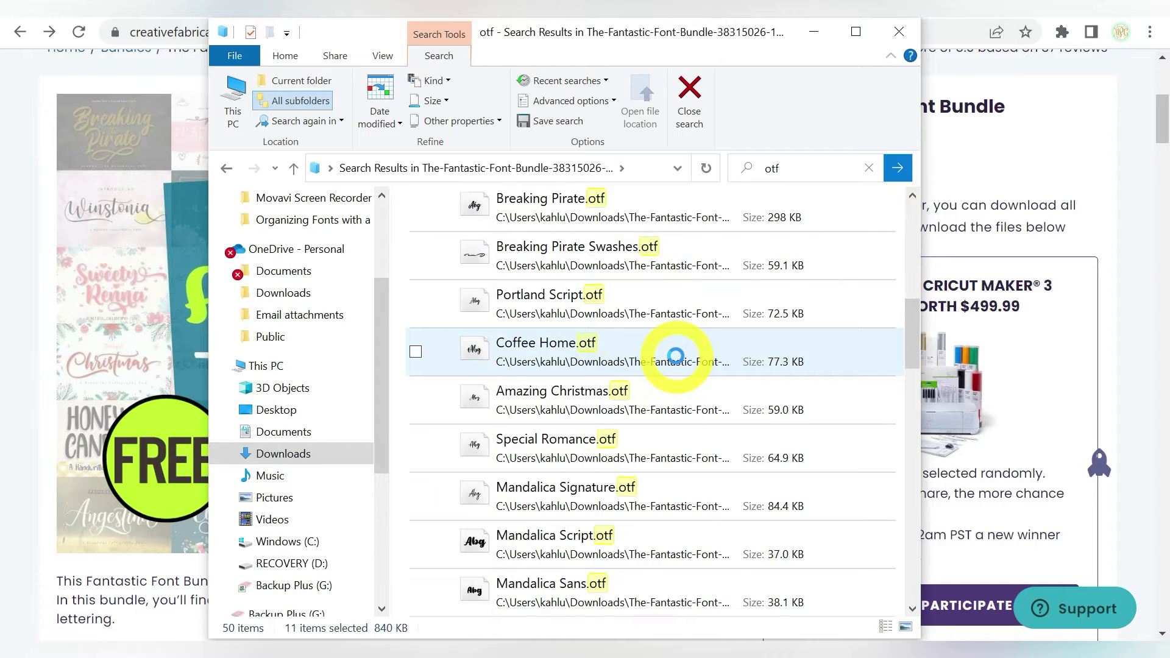
scroll(677, 359, down, 5)
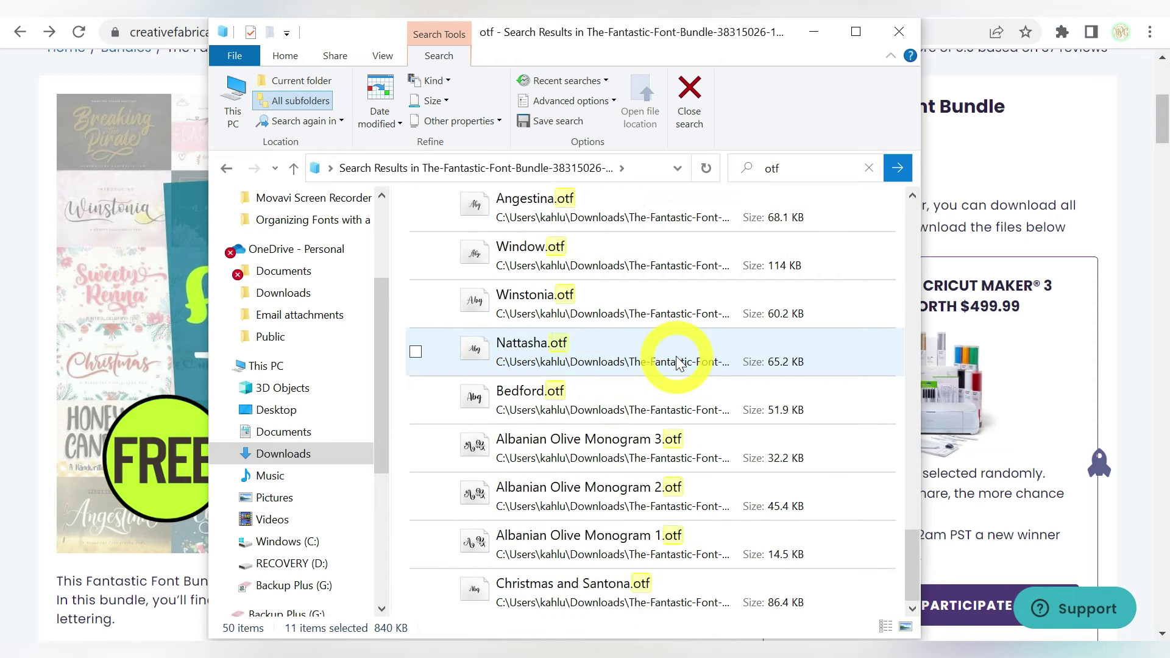
click(585, 452)
key(ctrl+a)
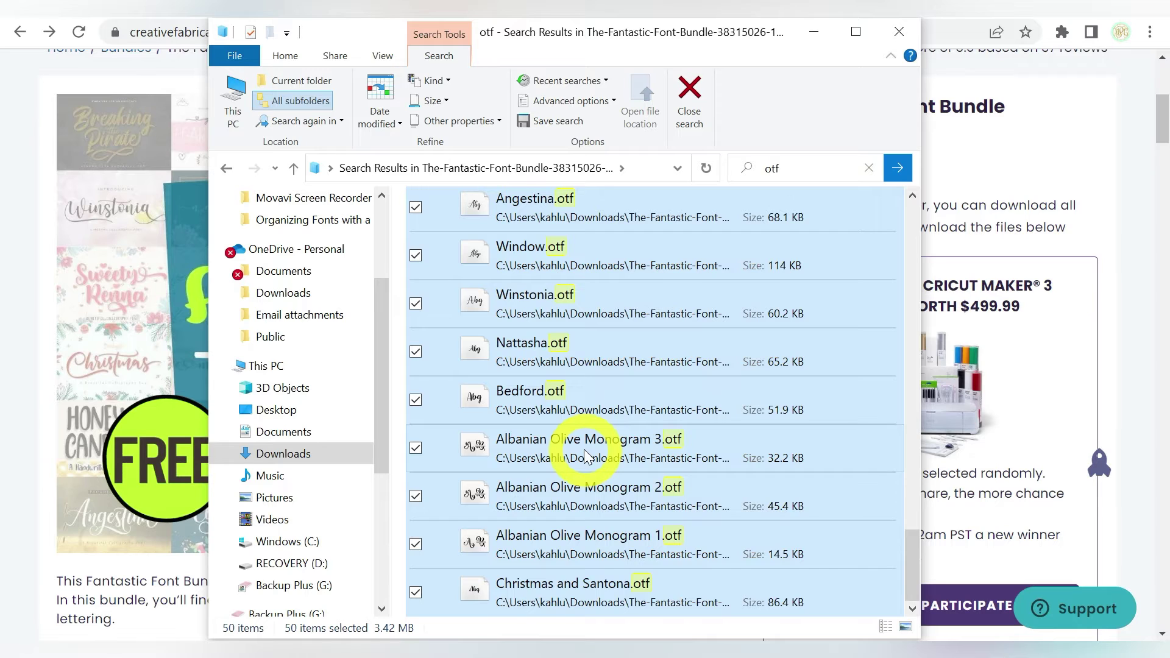
click(584, 453)
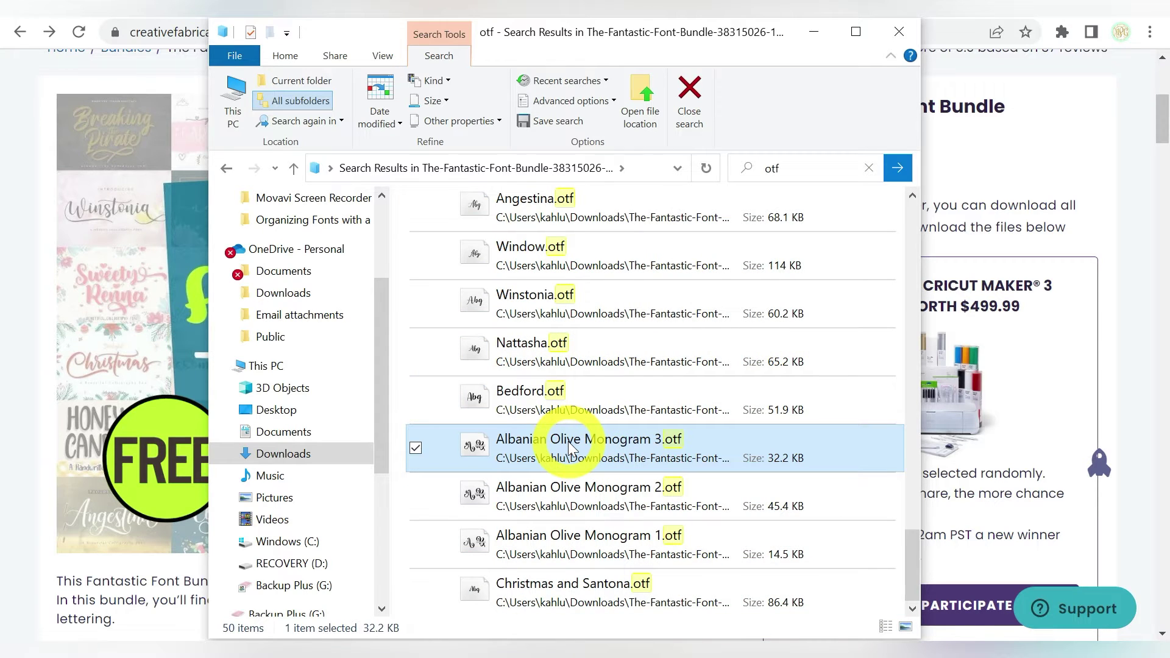
key(ctrl+a)
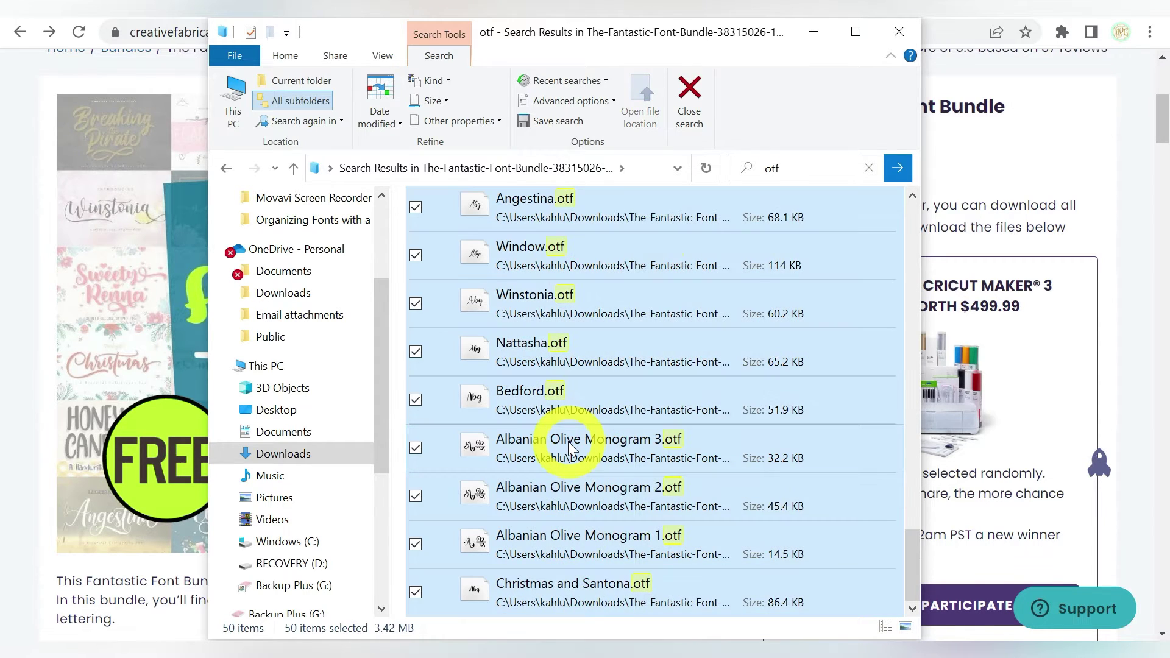
Install all 50 selected fonts, replacing the already installed Abby Olla.
right_click(572, 448)
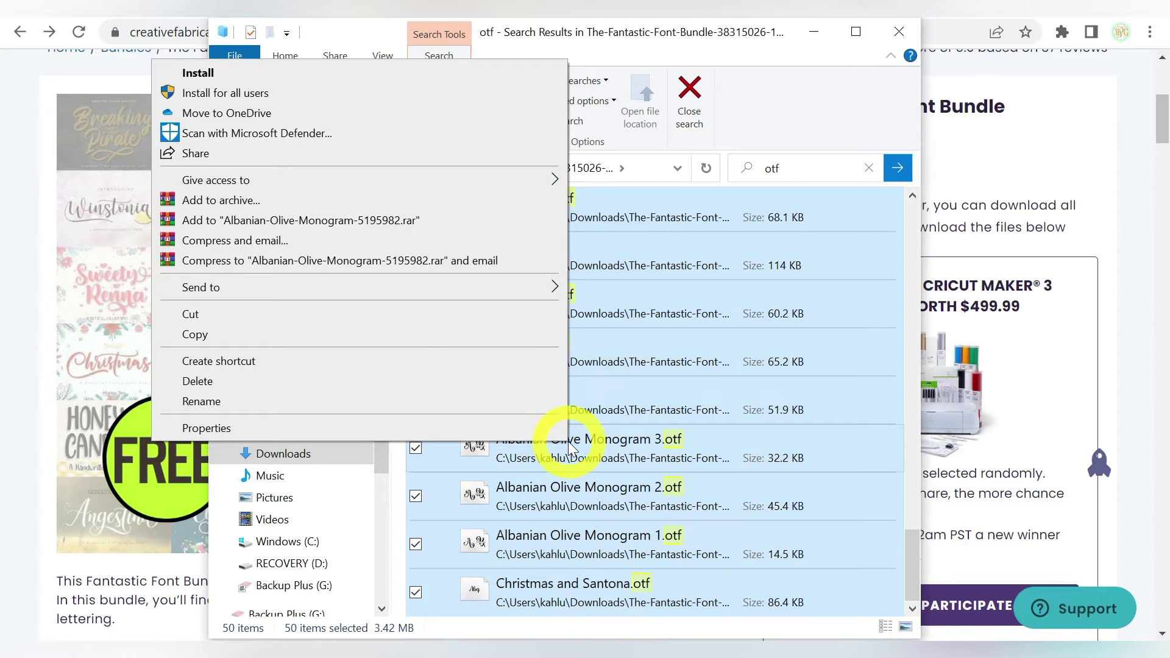
click(309, 103)
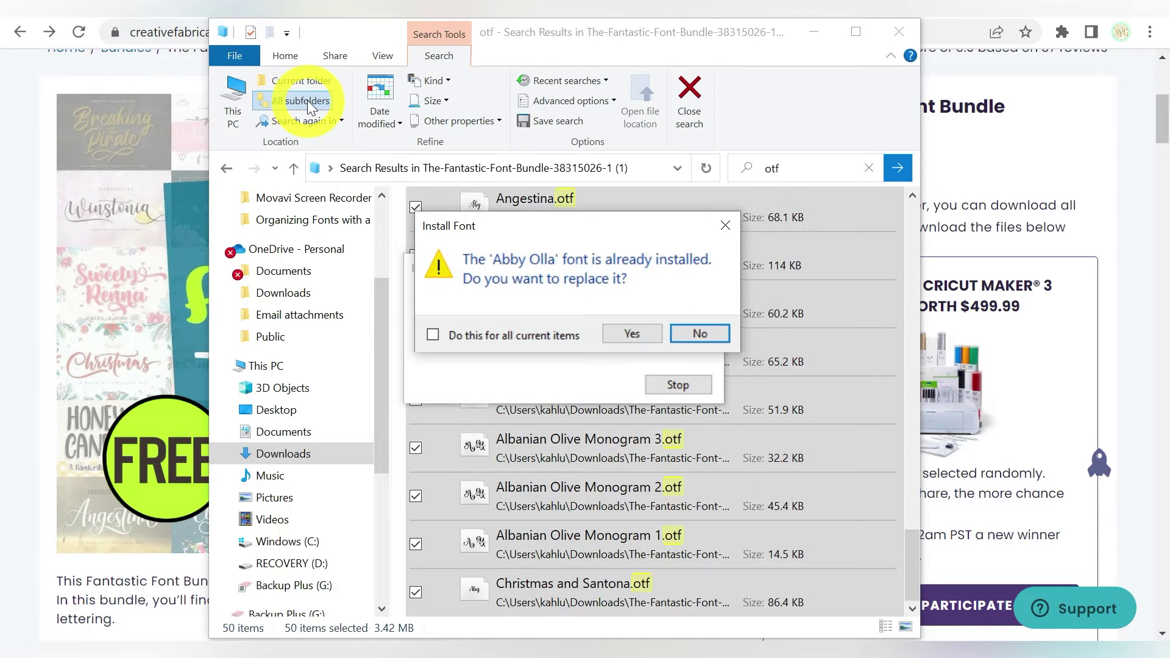
click(631, 333)
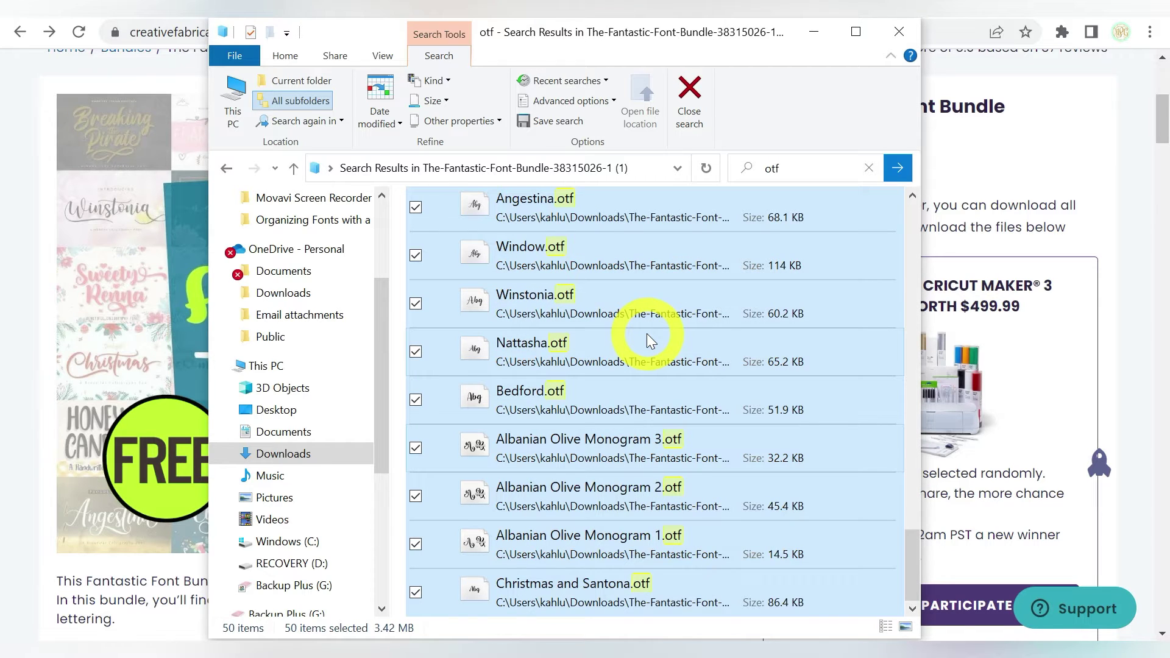
click(814, 31)
Go to the Fontcloud page from the TOOLS menu and open the Fontcloud font manager.
scroll(779, 201, up, 5)
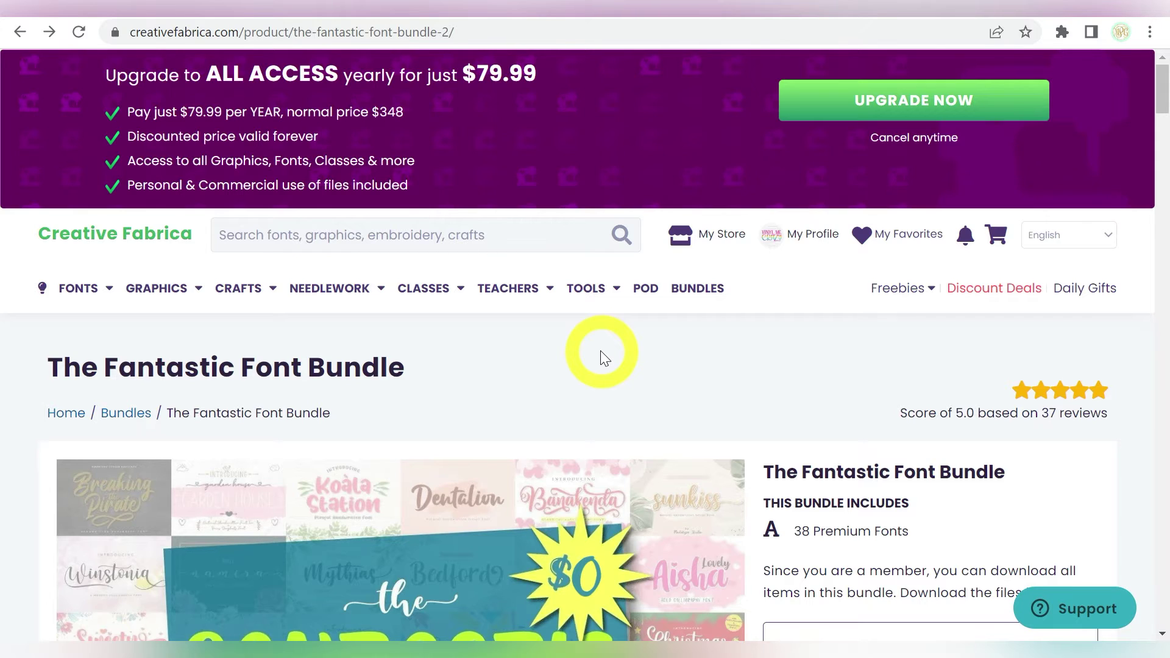
mouse_move(585, 288)
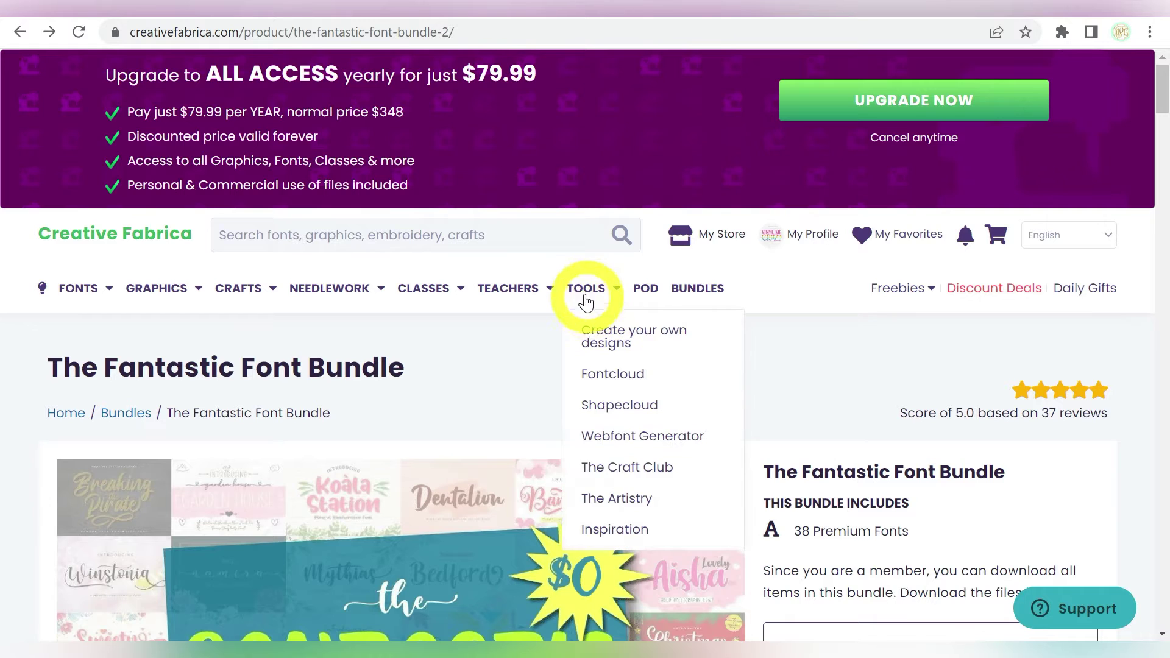
click(596, 372)
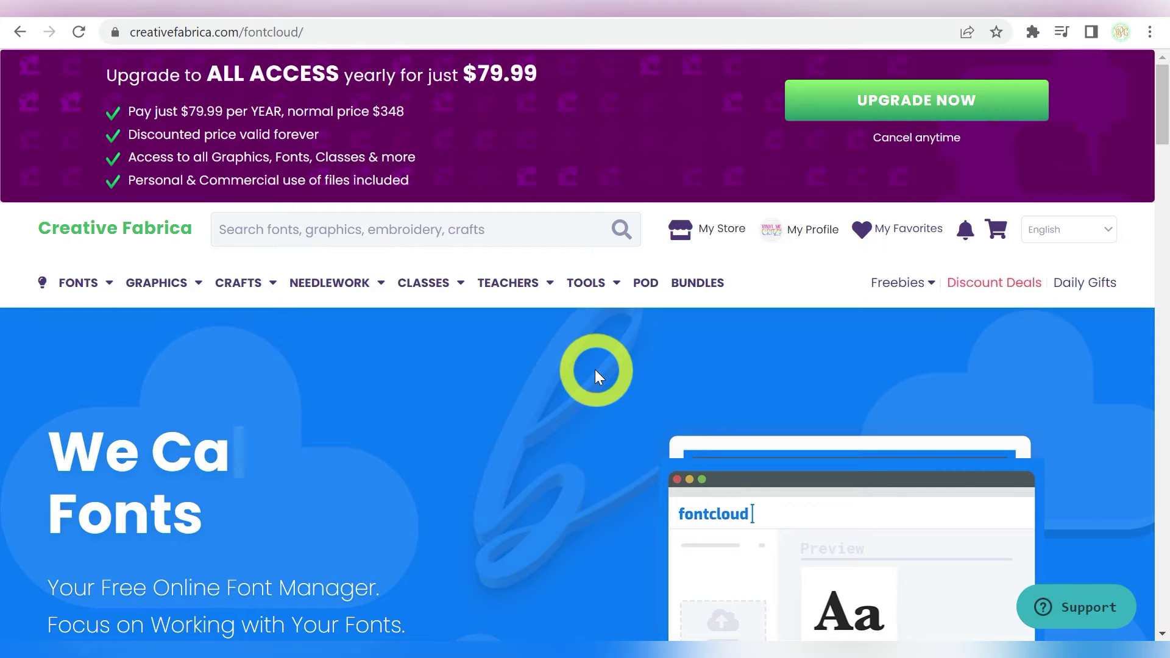
scroll(595, 371, down, 2)
scroll(595, 371, down, 5)
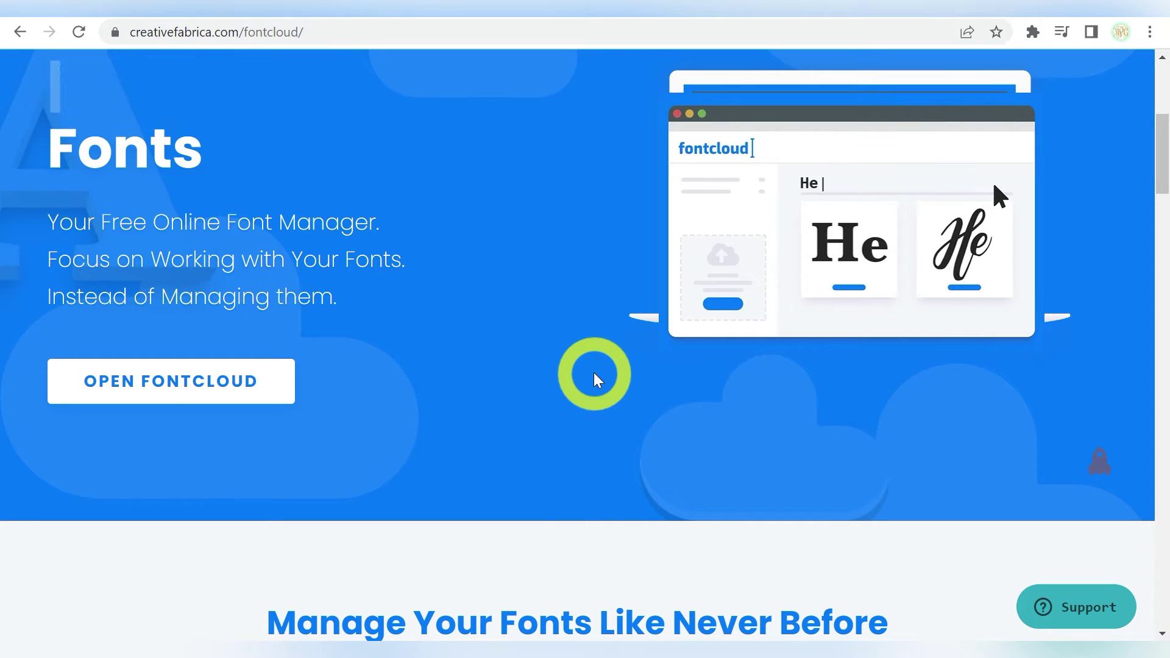
click(162, 383)
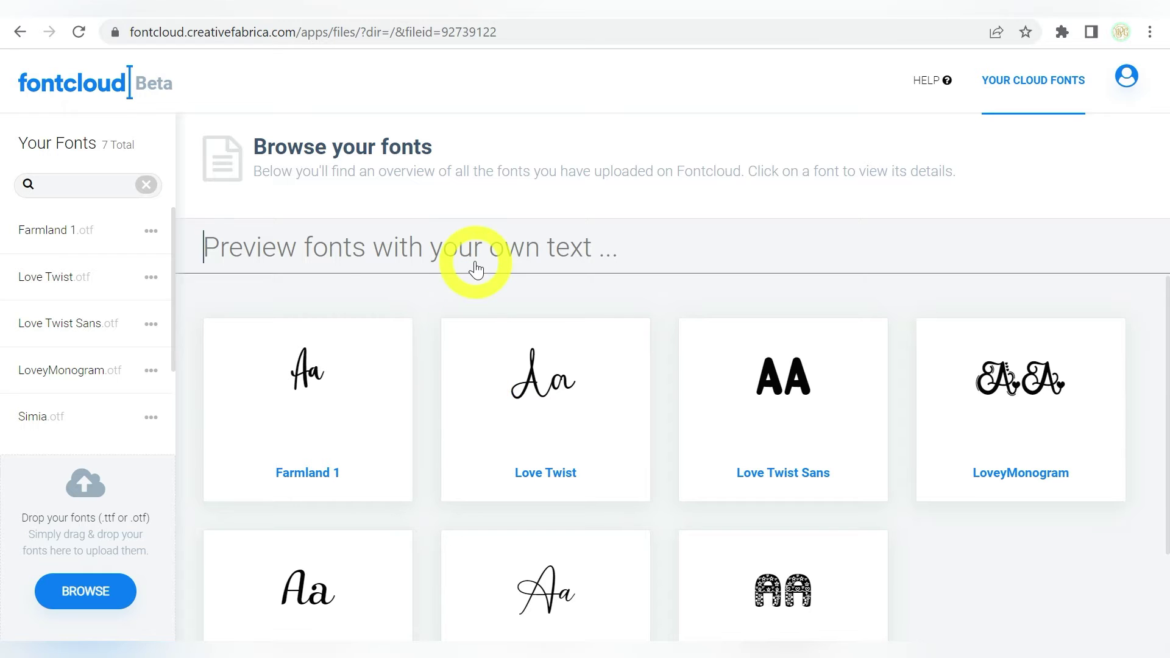
Select Fontcloud's custom preview text field, then return to the font search results window.
click(423, 262)
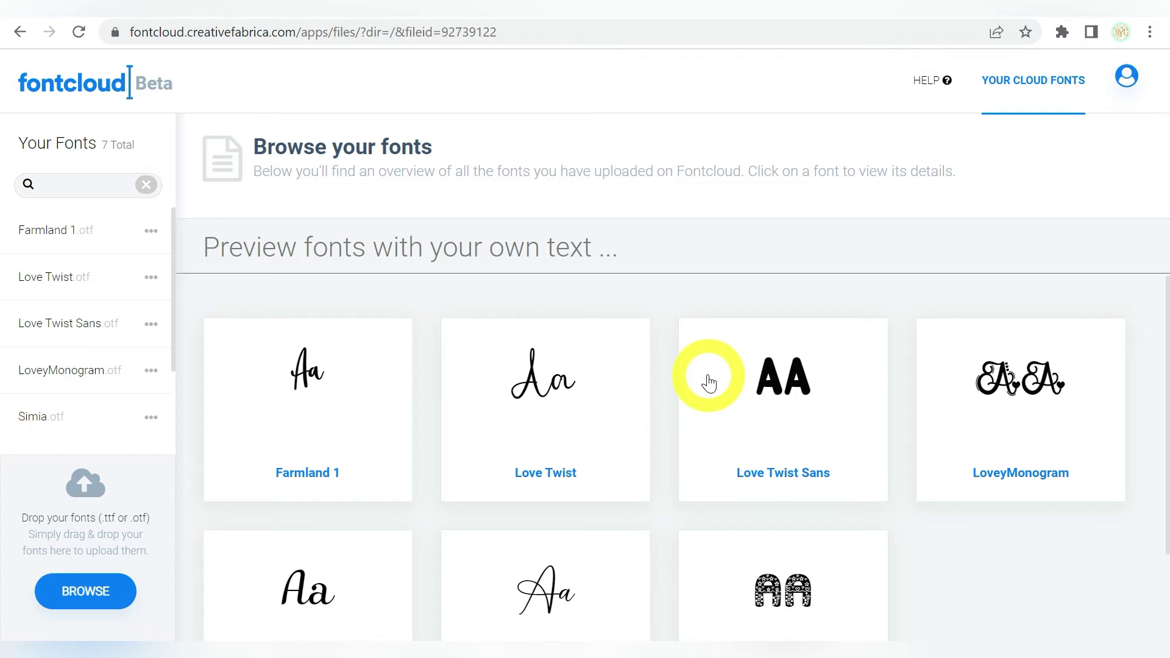
key(alt+Tab)
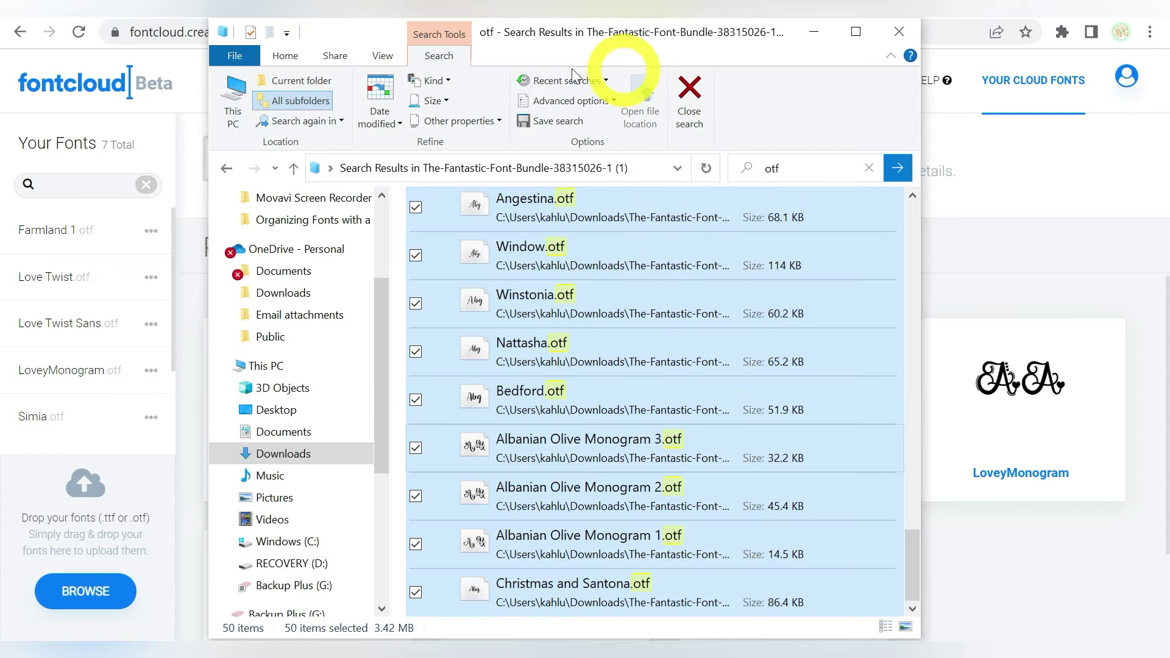
Drop the 50 selected .otf files onto Fontcloud's upload area.
drag(631, 407, 78, 541)
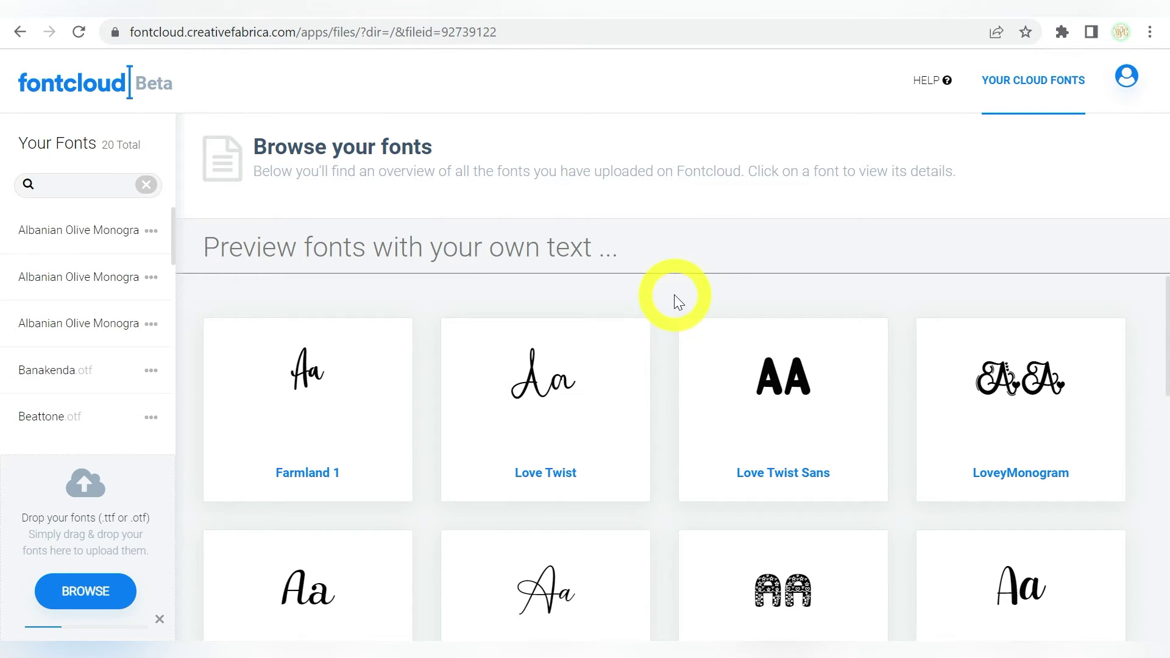
Enter a sample first name as preview text and scroll the font grid as uploads reach 57.
click(551, 259)
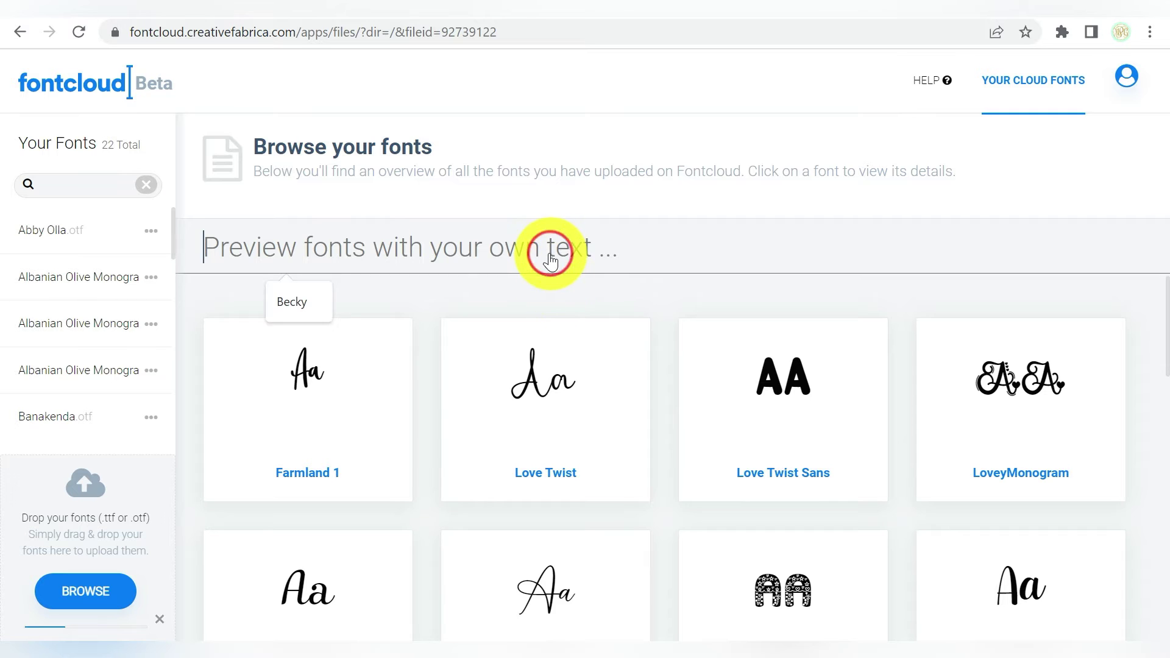
text(Becky)
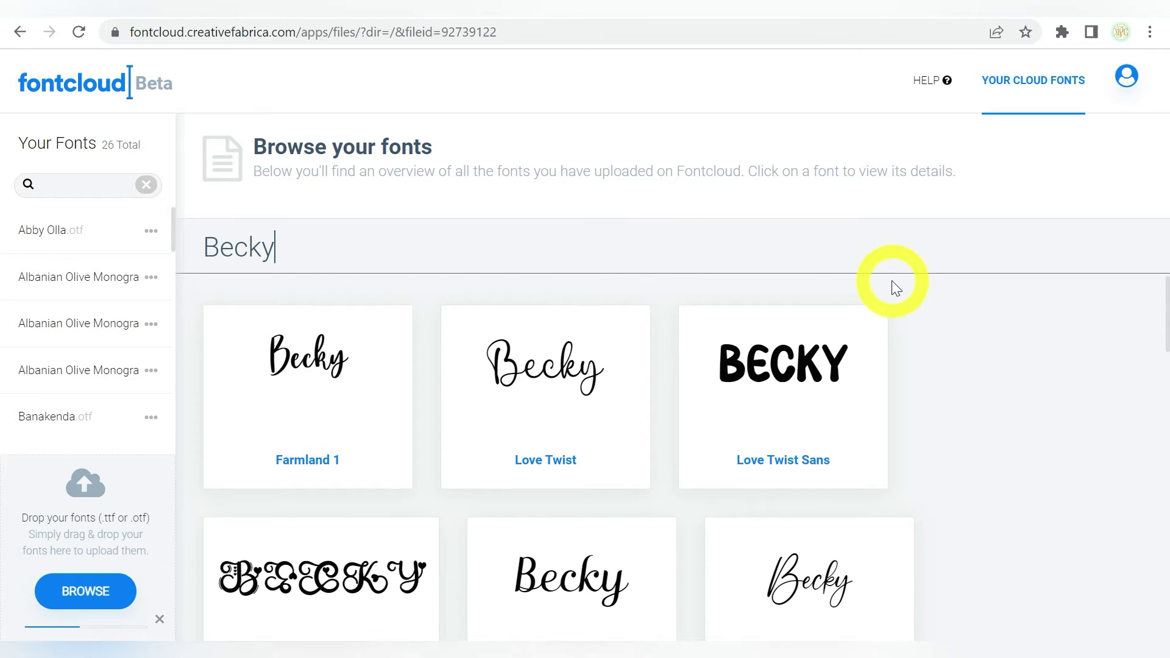
scroll(890, 280, down, 15)
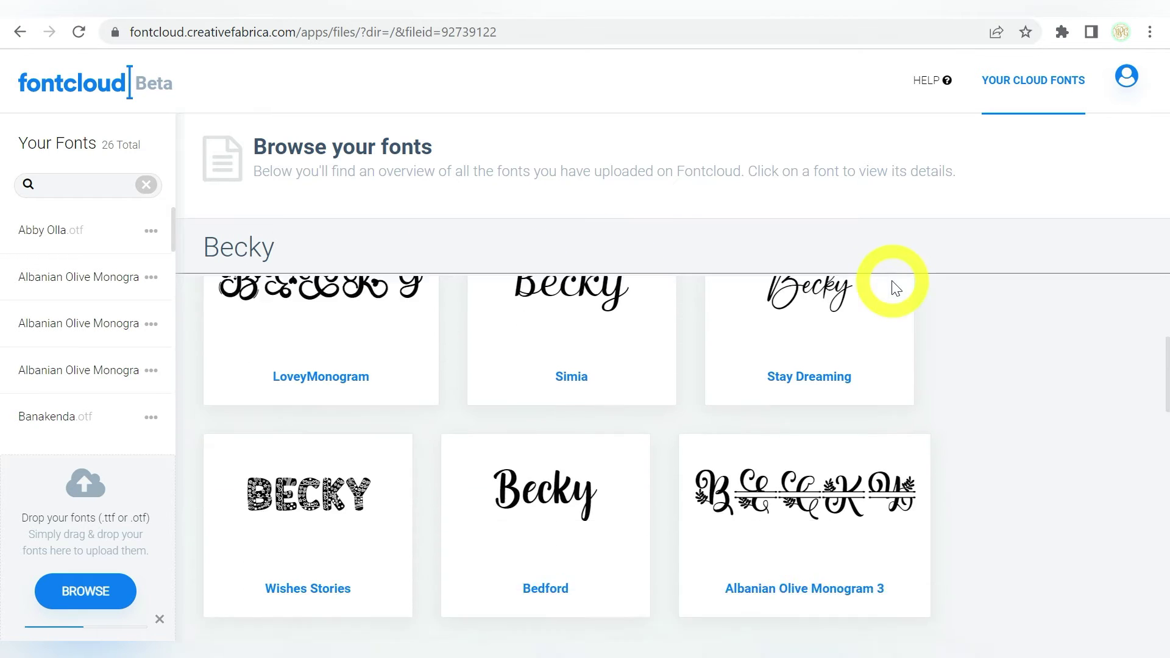
scroll(725, 437, down, 10)
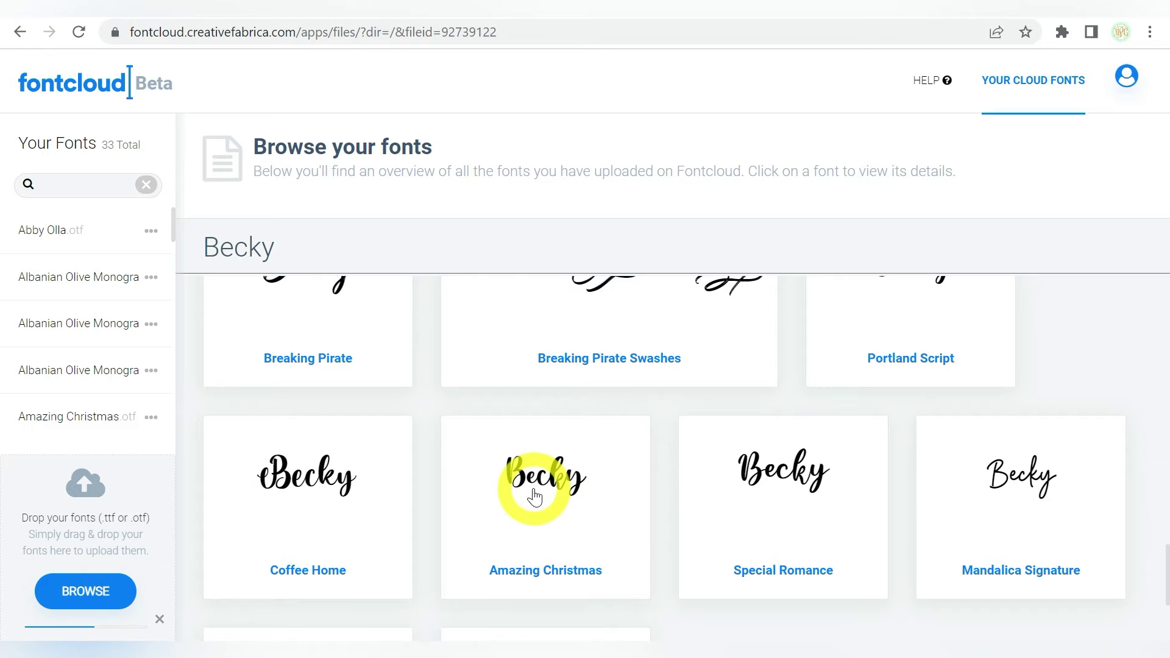
scroll(545, 497, down, 15)
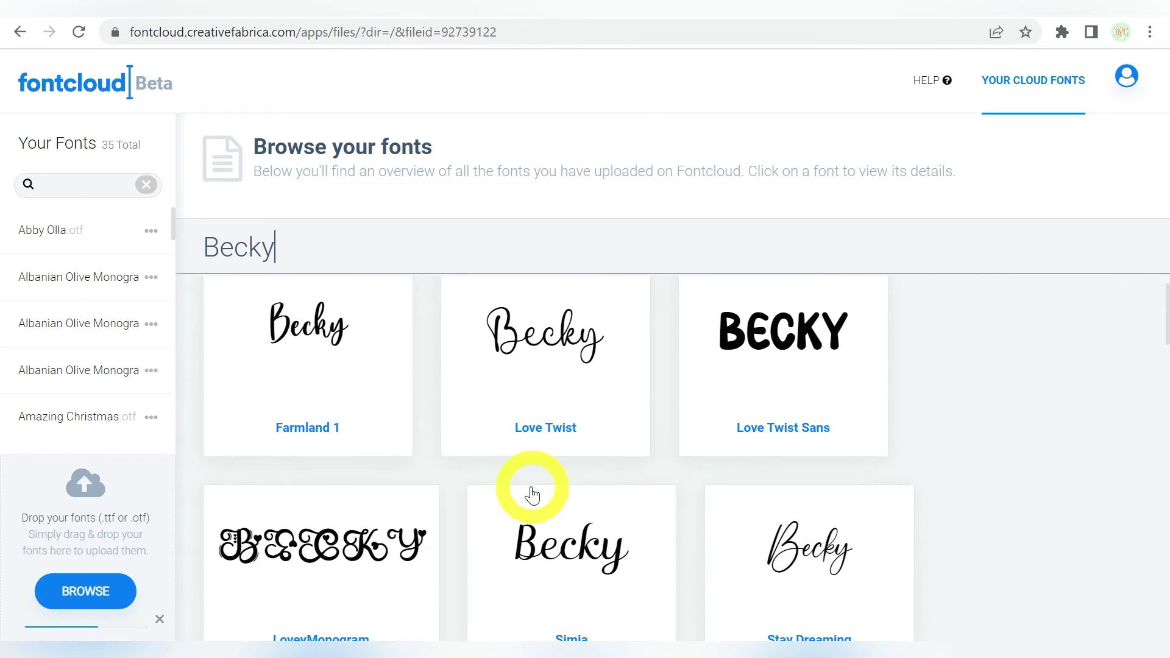
scroll(532, 494, down, 5)
scroll(530, 494, down, 9)
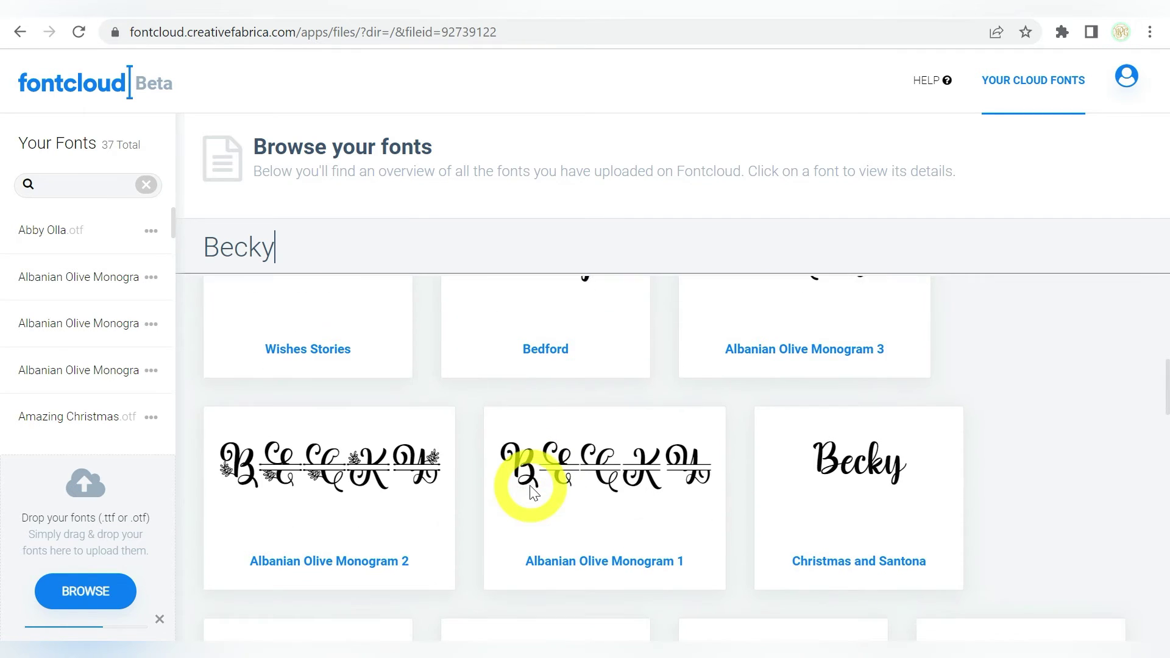
click(298, 245)
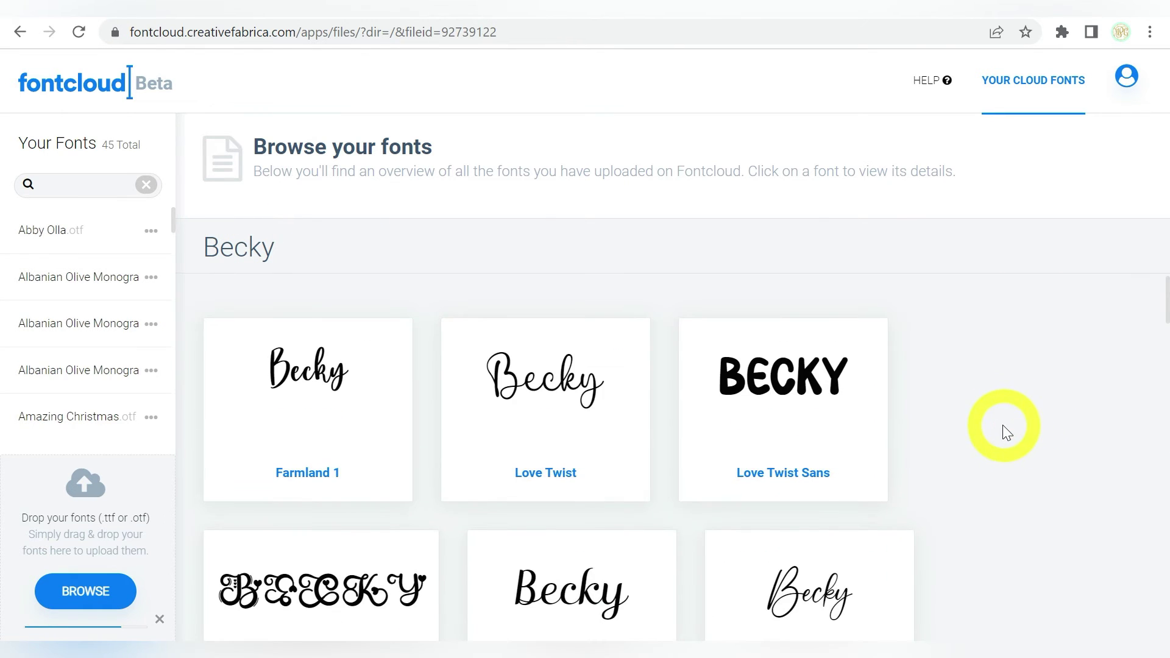
scroll(1003, 425, down, 20)
scroll(741, 386, up, 10)
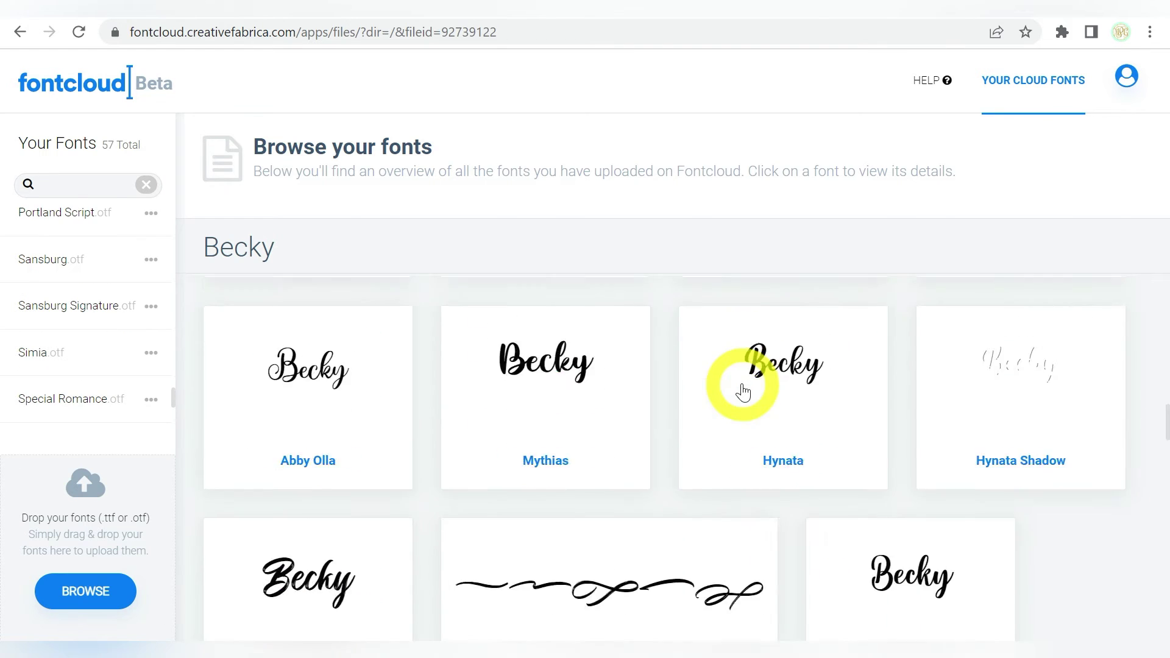
Open Love Twist's glyph set and copy its heart-swirl ornament glyph.
click(558, 397)
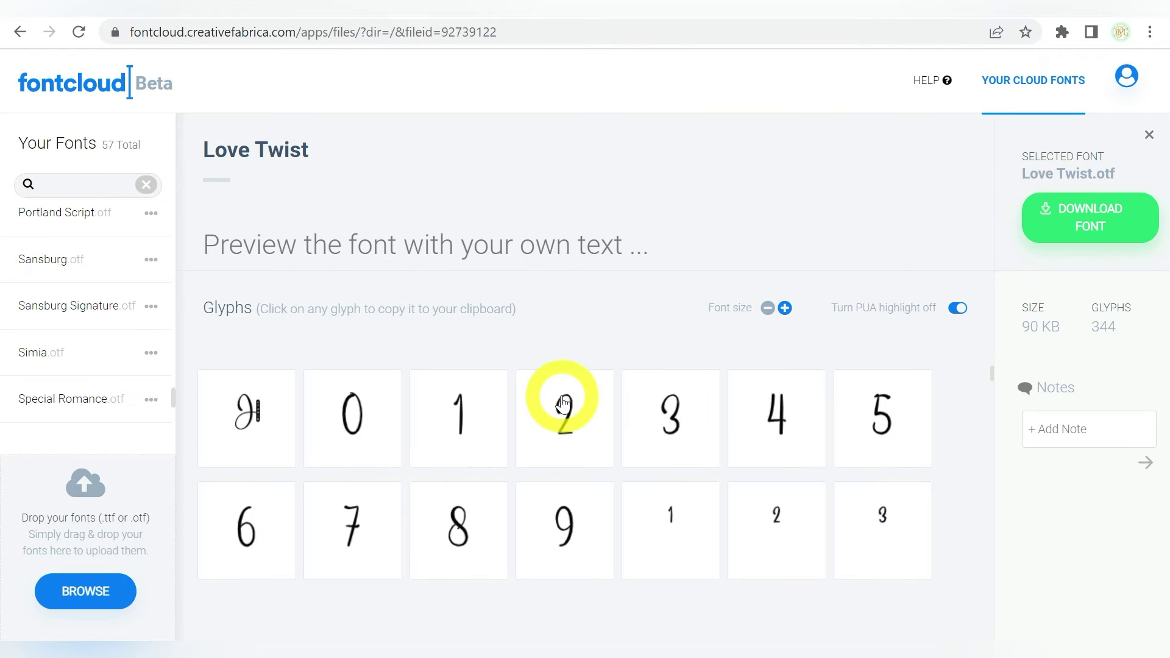
scroll(563, 404, down, 20)
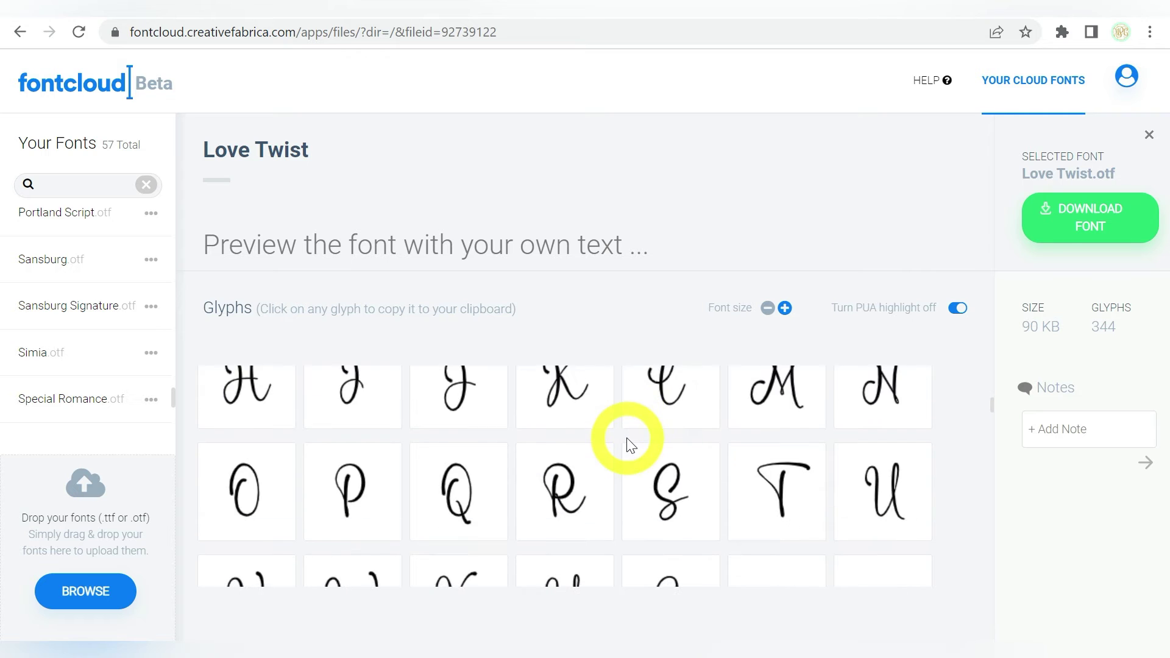
scroll(631, 445, down, 20)
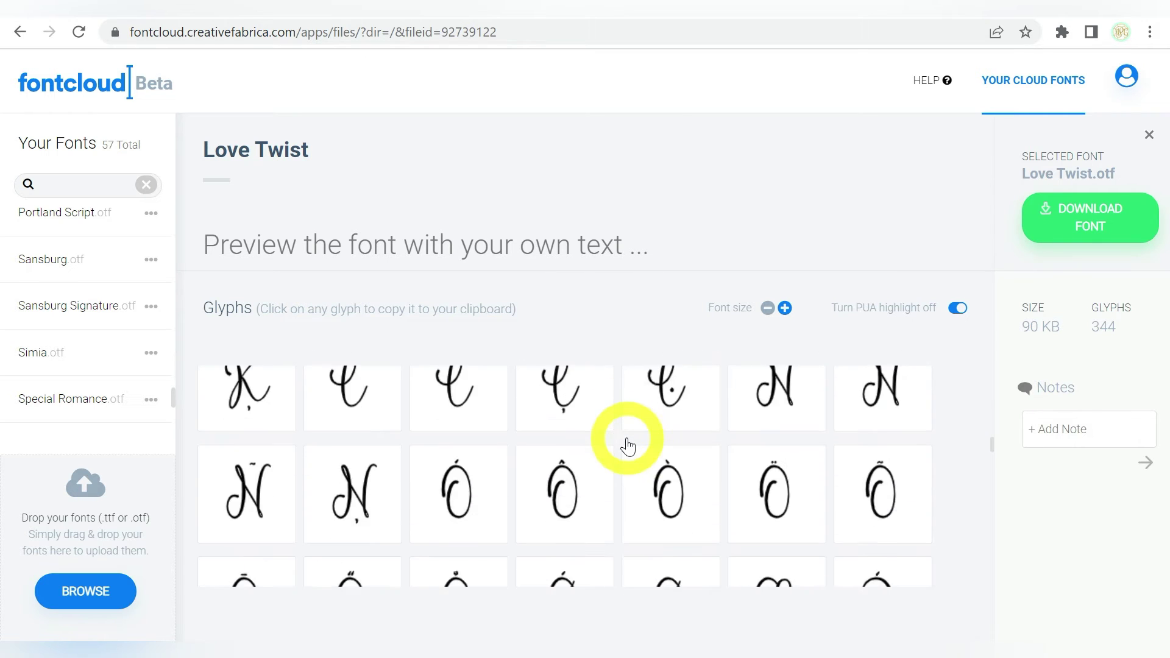
scroll(628, 447, down, 20)
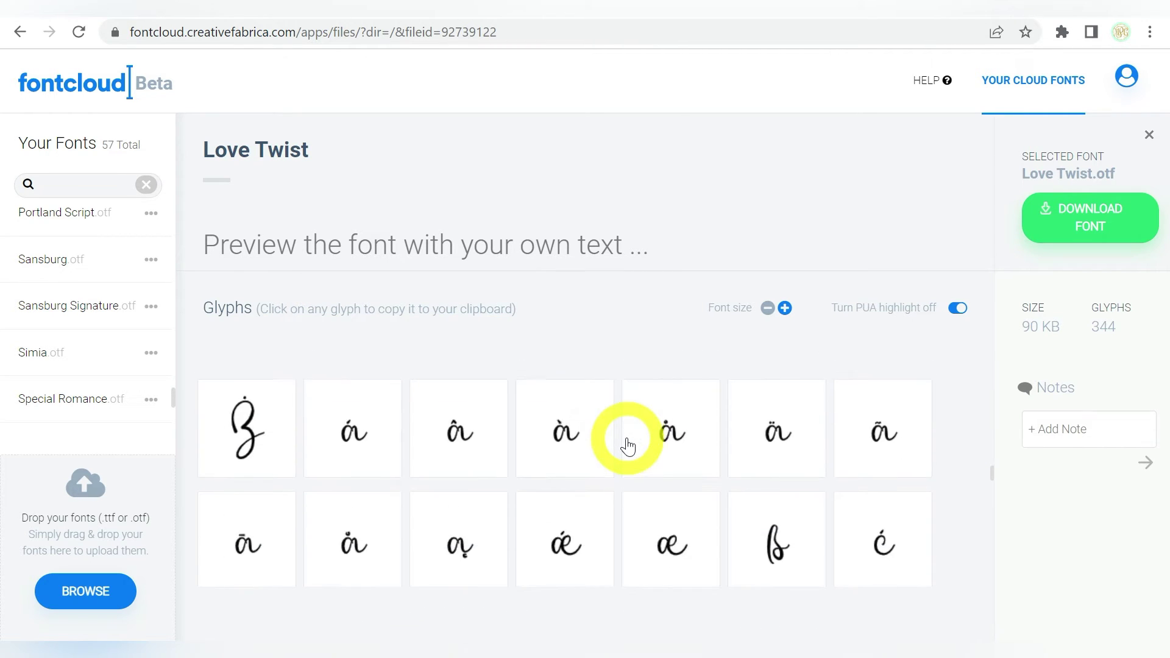
scroll(629, 446, down, 20)
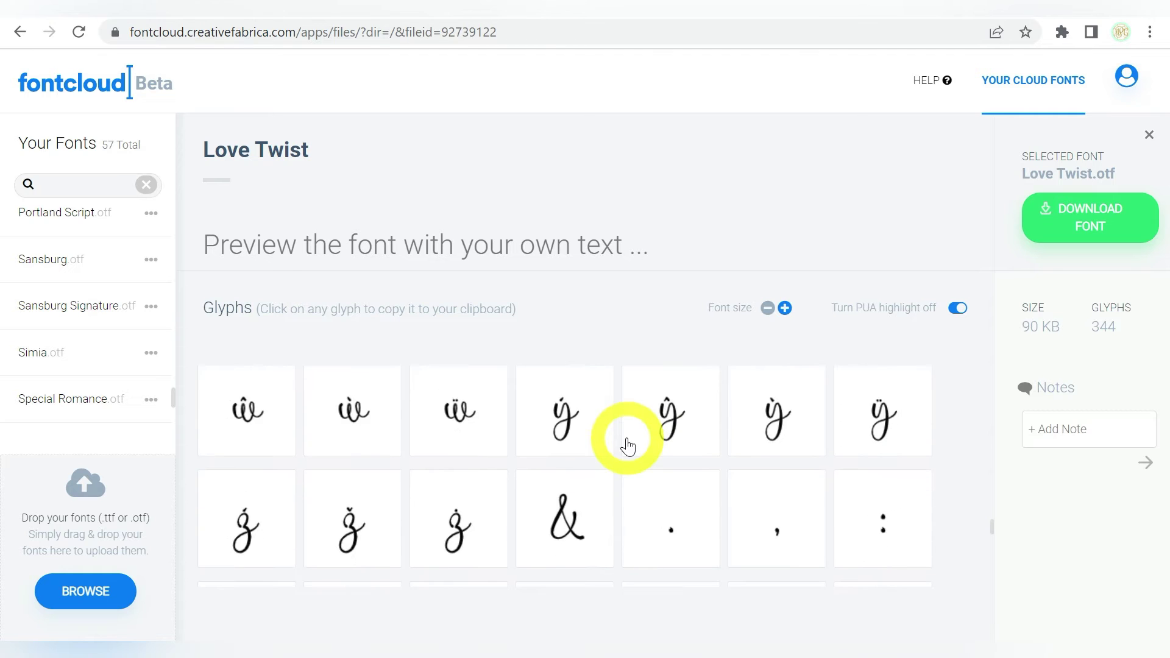
scroll(628, 447, down, 10)
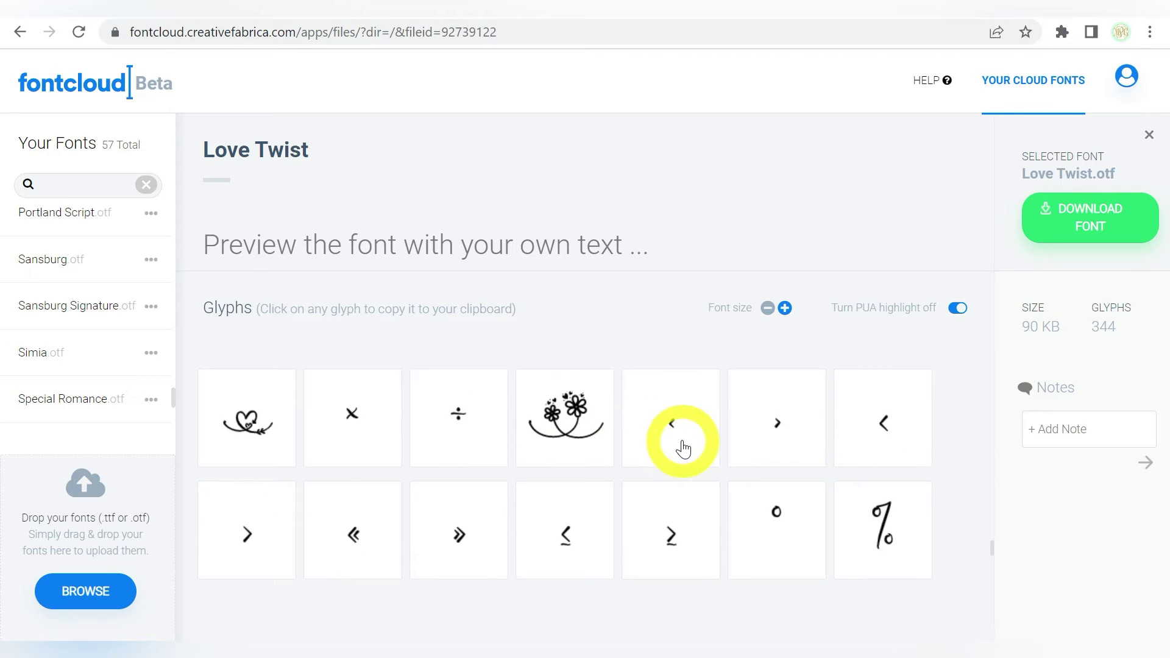
scroll(416, 445, down, 2)
scroll(405, 444, up, 1)
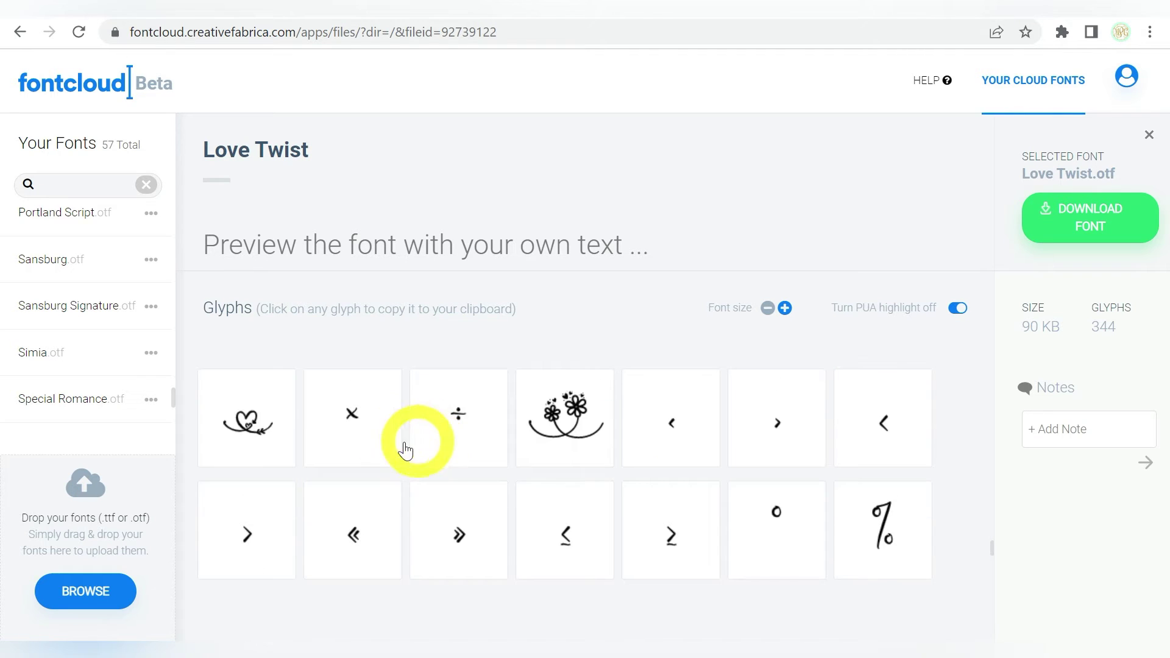
click(263, 440)
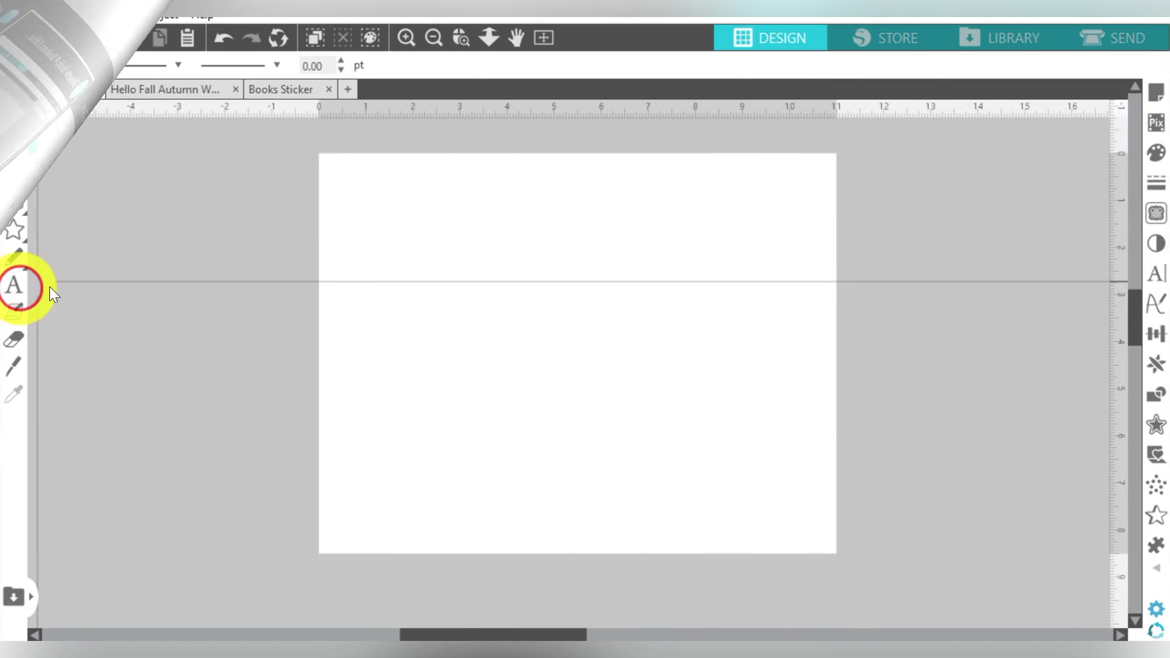
Place the copied glyph as a text object on the page and scale it up.
click(17, 286)
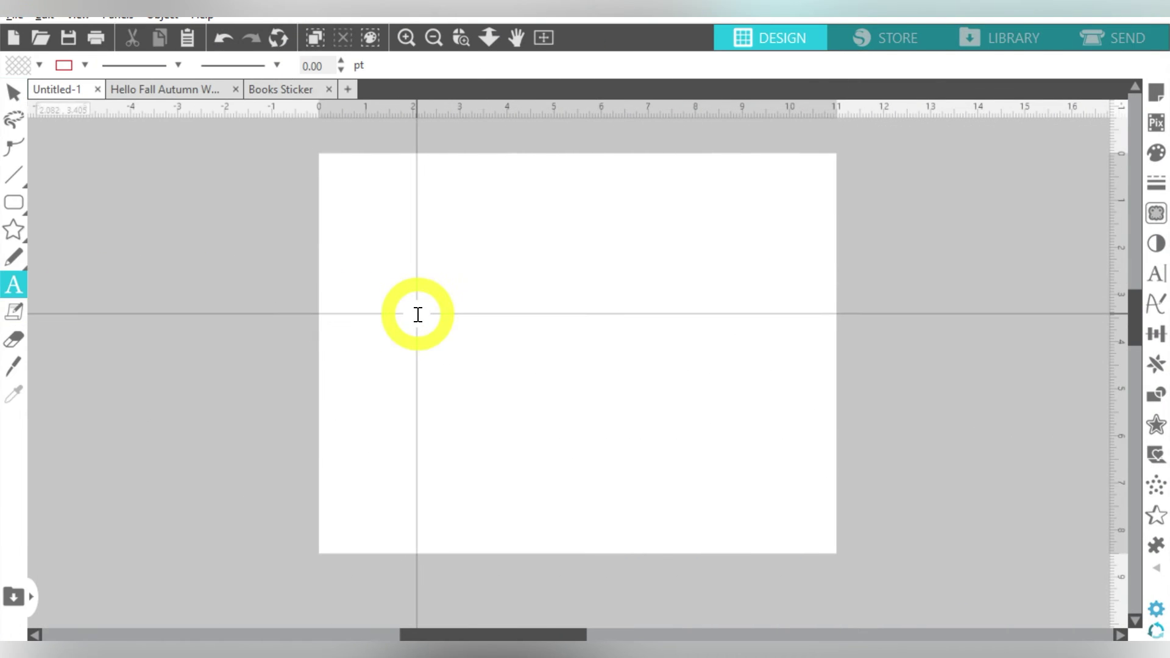
click(417, 313)
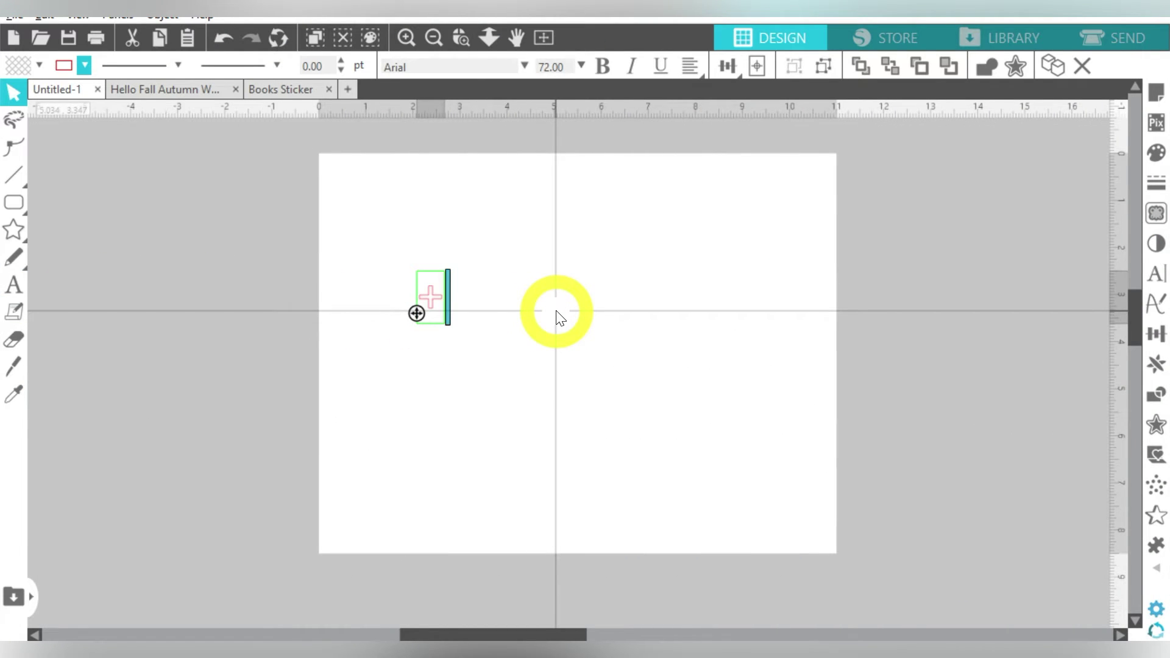
click(442, 297)
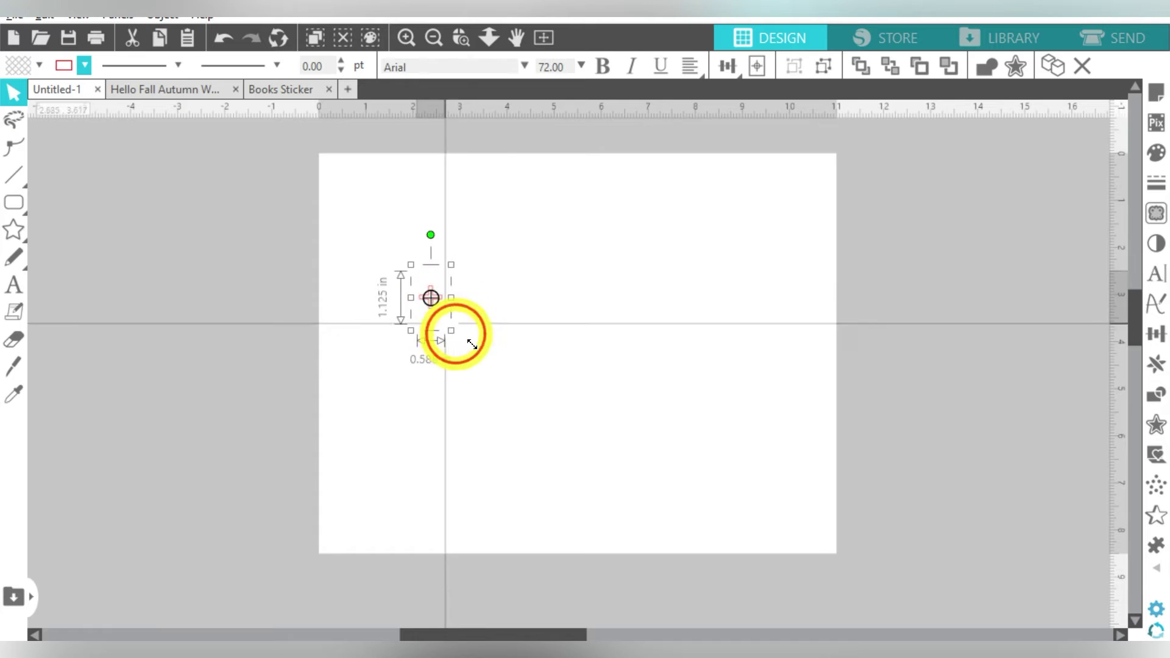
drag(457, 332, 512, 435)
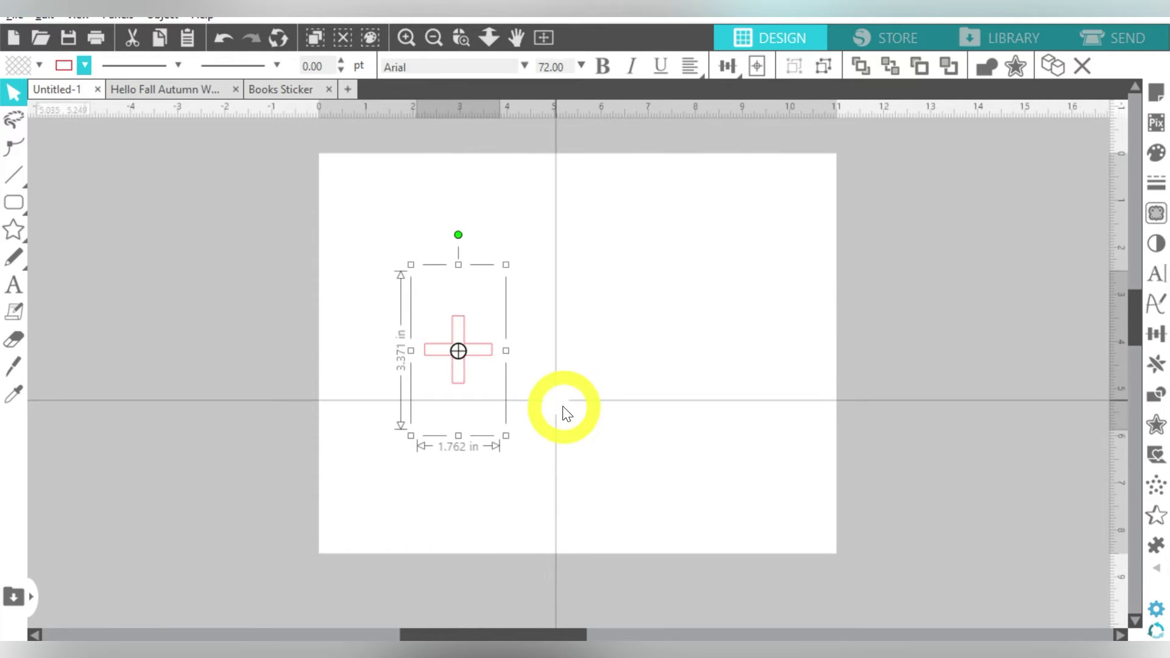
Fill the glyph black and remove its red outline.
click(40, 66)
click(243, 134)
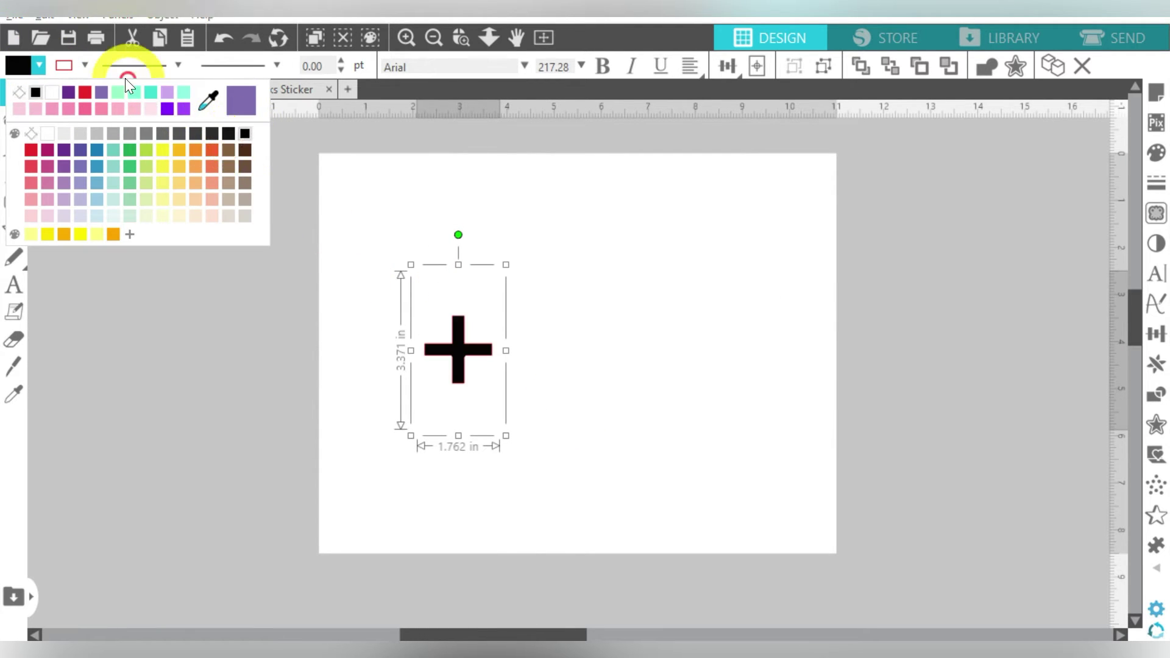
click(84, 65)
click(83, 92)
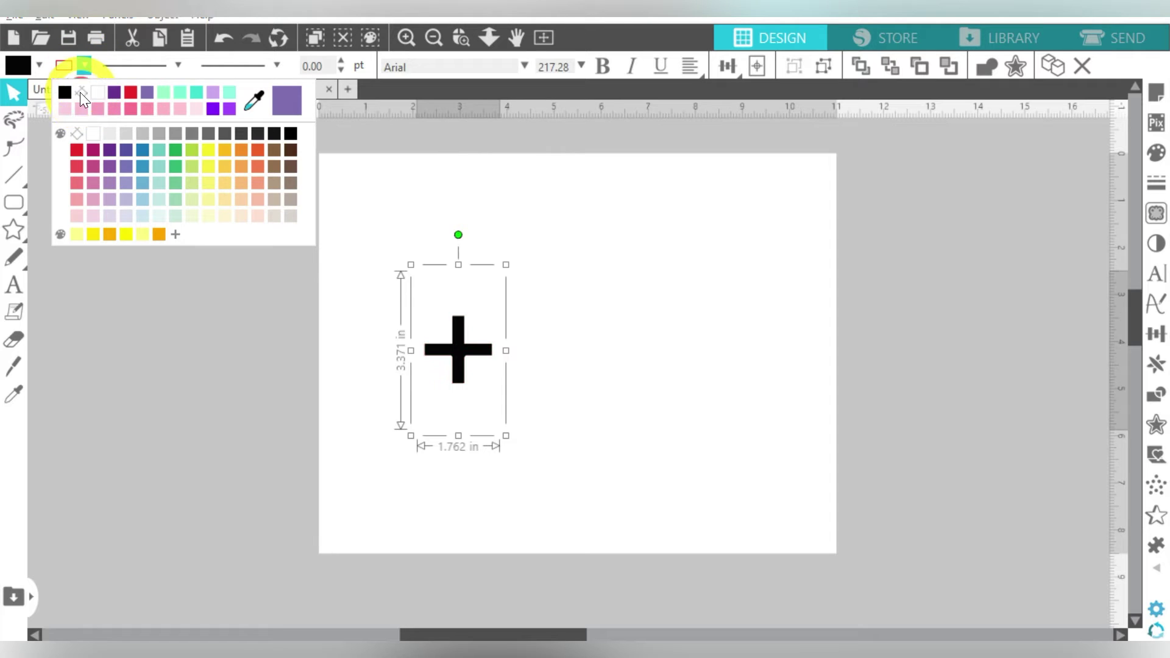
Set the glyph's font to Love Twist in the Text Style settings.
click(1155, 273)
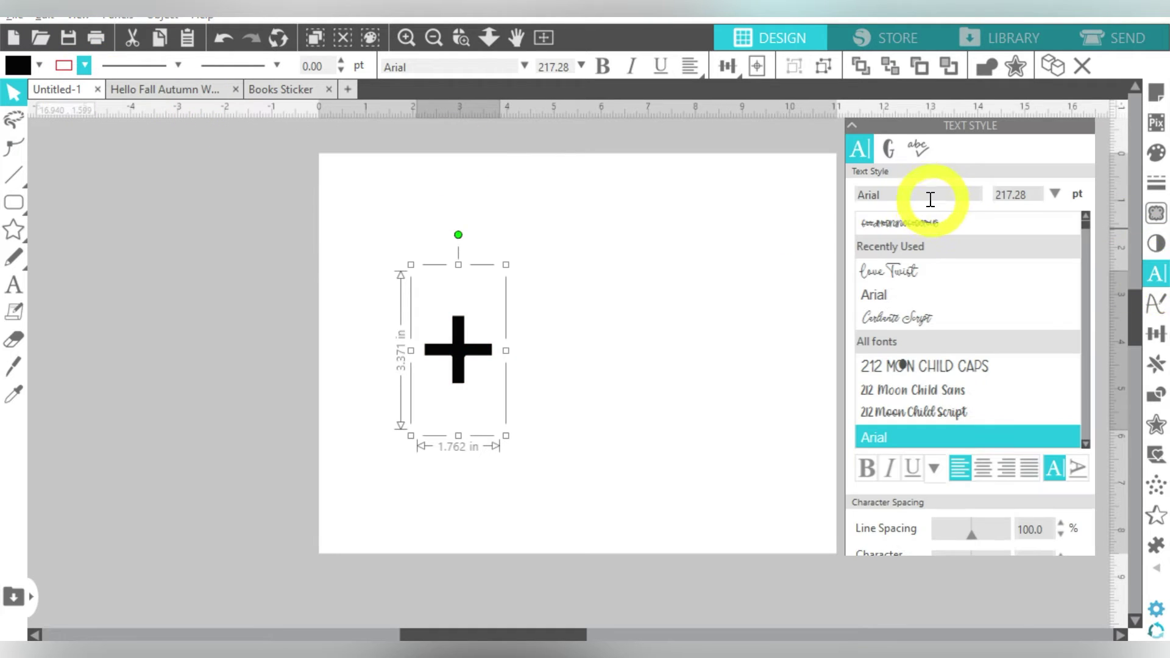
click(922, 194)
click(908, 270)
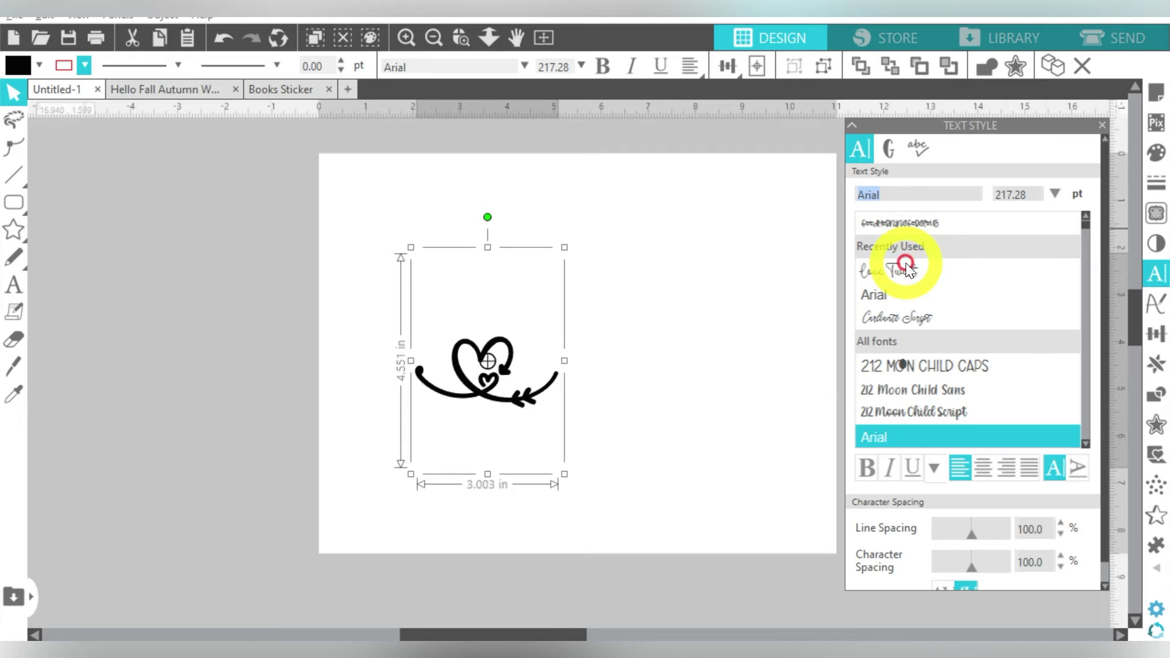
click(770, 264)
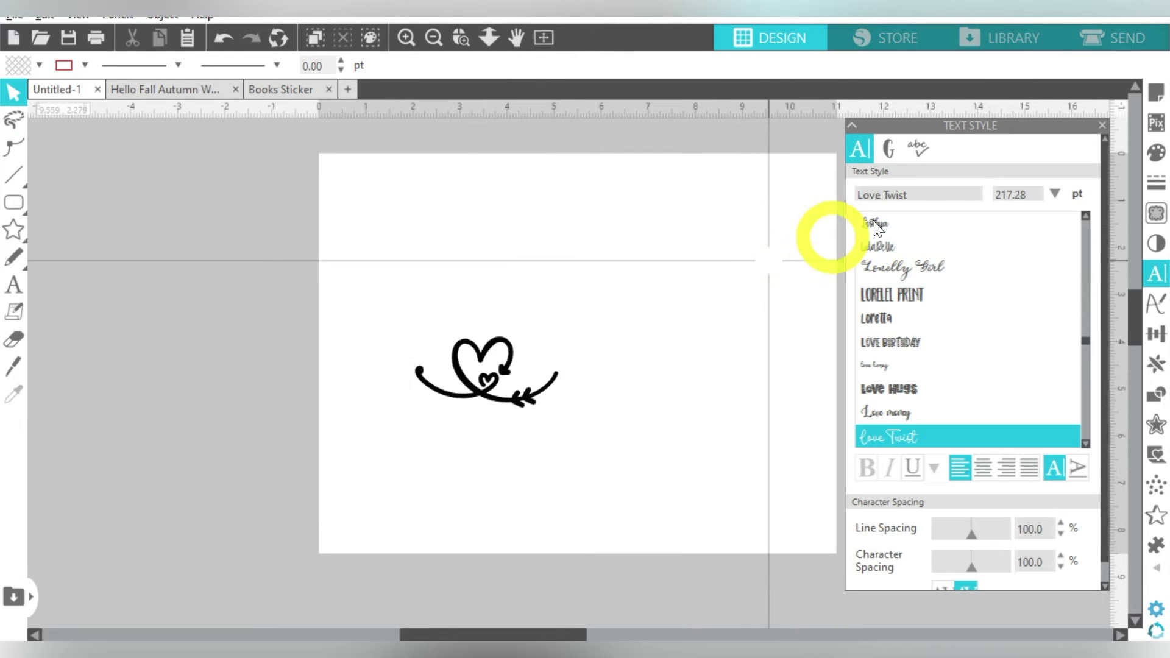
click(1102, 125)
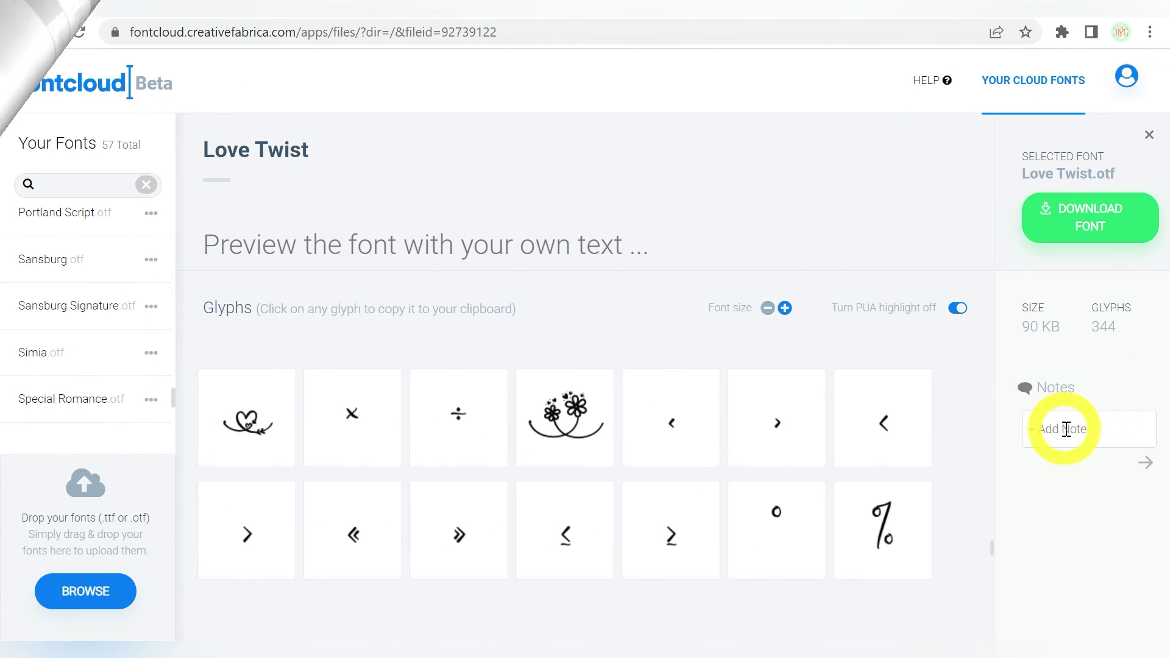
scroll(836, 411, down, 2)
scroll(835, 411, down, 15)
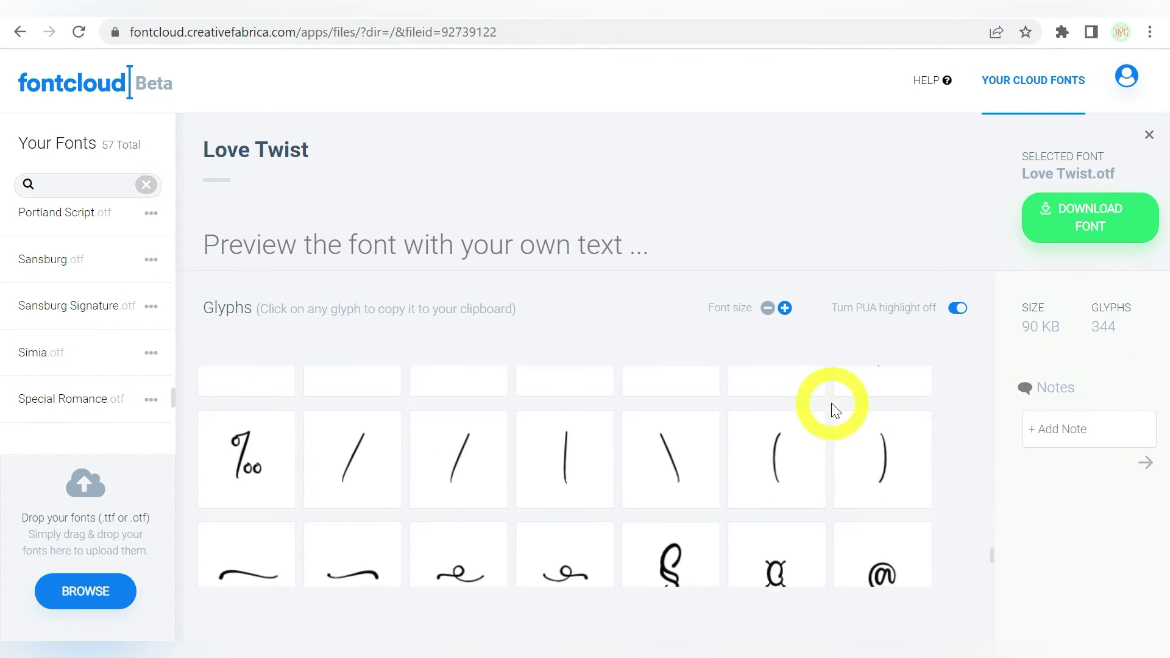
scroll(841, 458, down, 20)
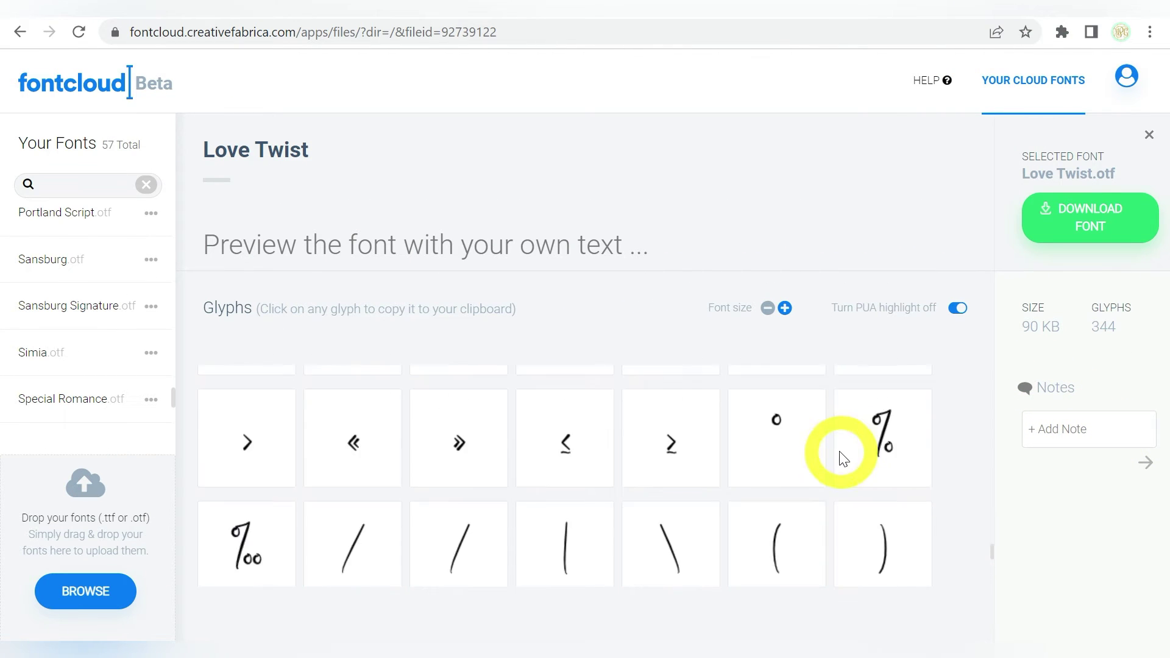
scroll(826, 457, up, 20)
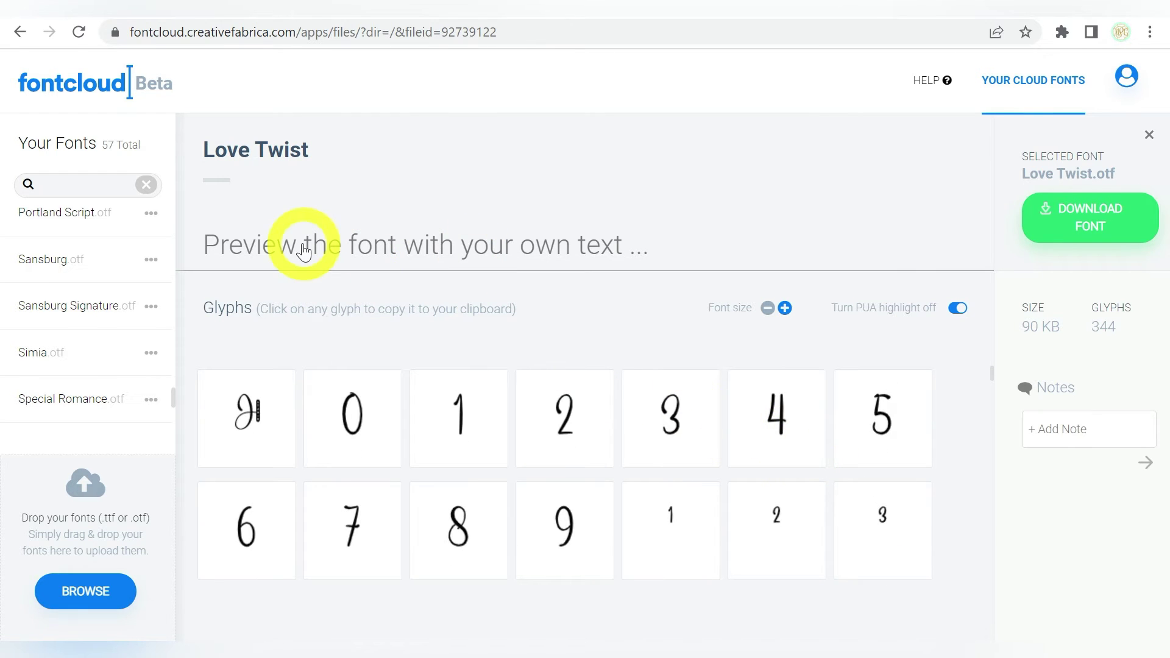
scroll(91, 249, down, 3)
scroll(95, 256, down, 3)
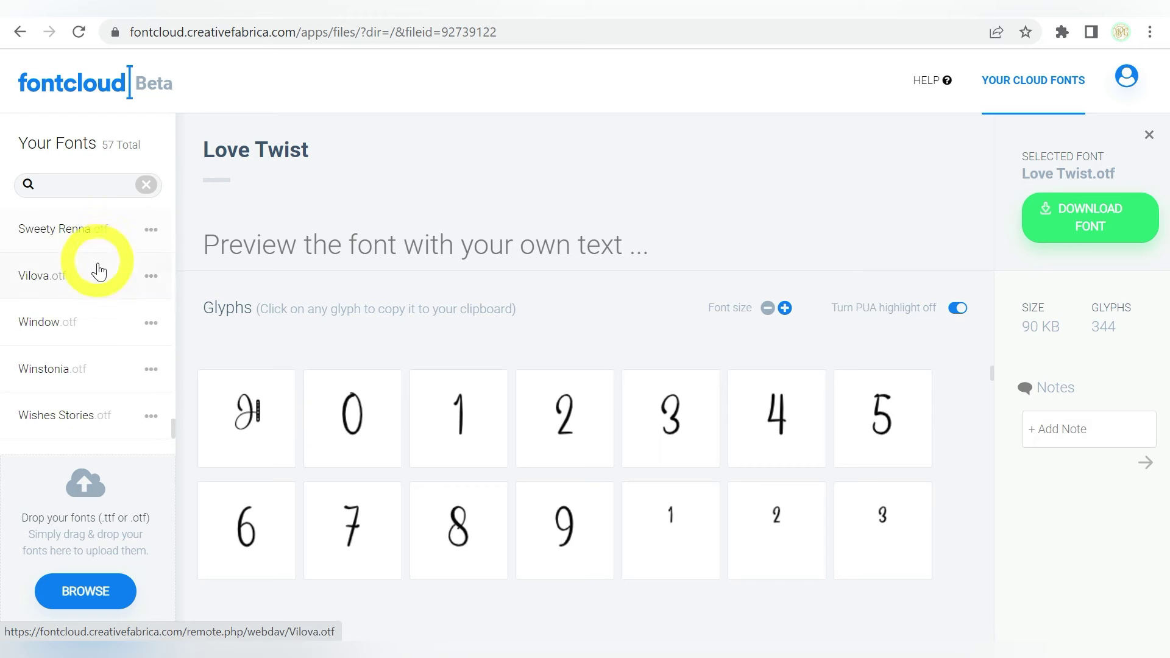
scroll(89, 359, up, 20)
scroll(84, 359, up, 5)
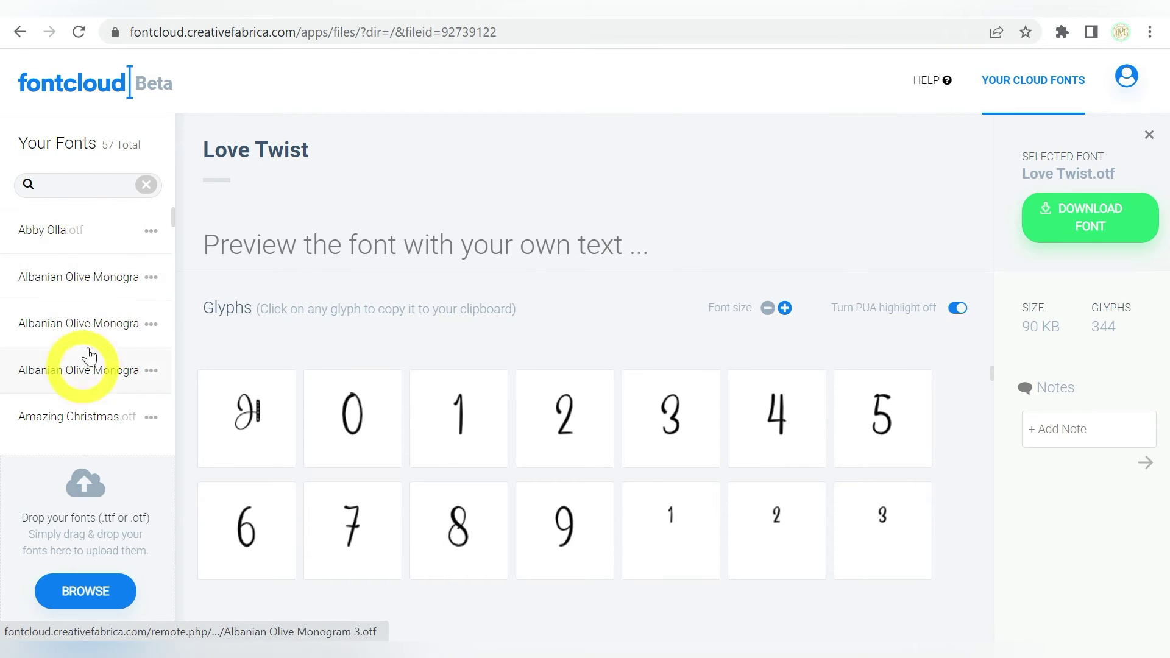
click(64, 191)
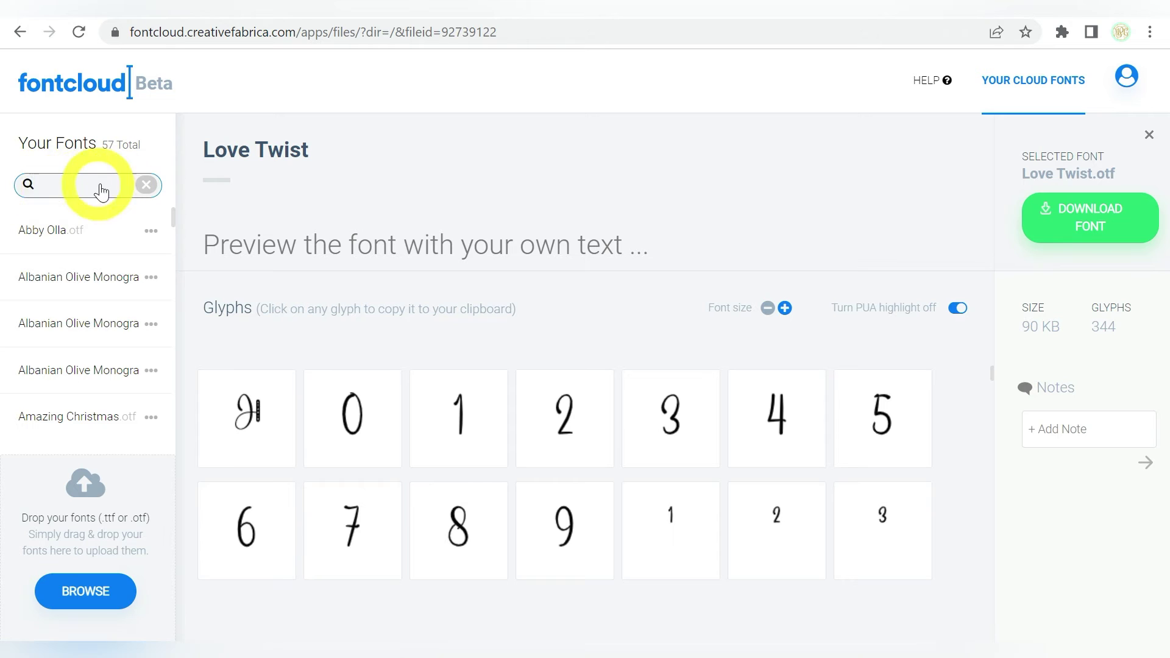
click(908, 227)
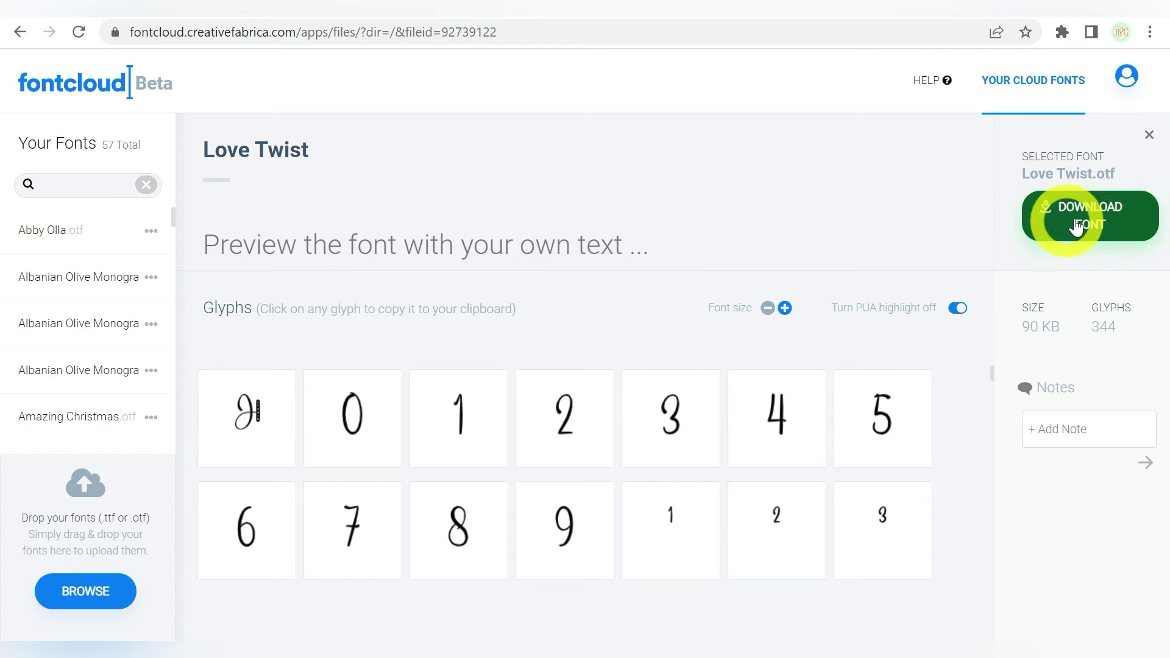
click(156, 237)
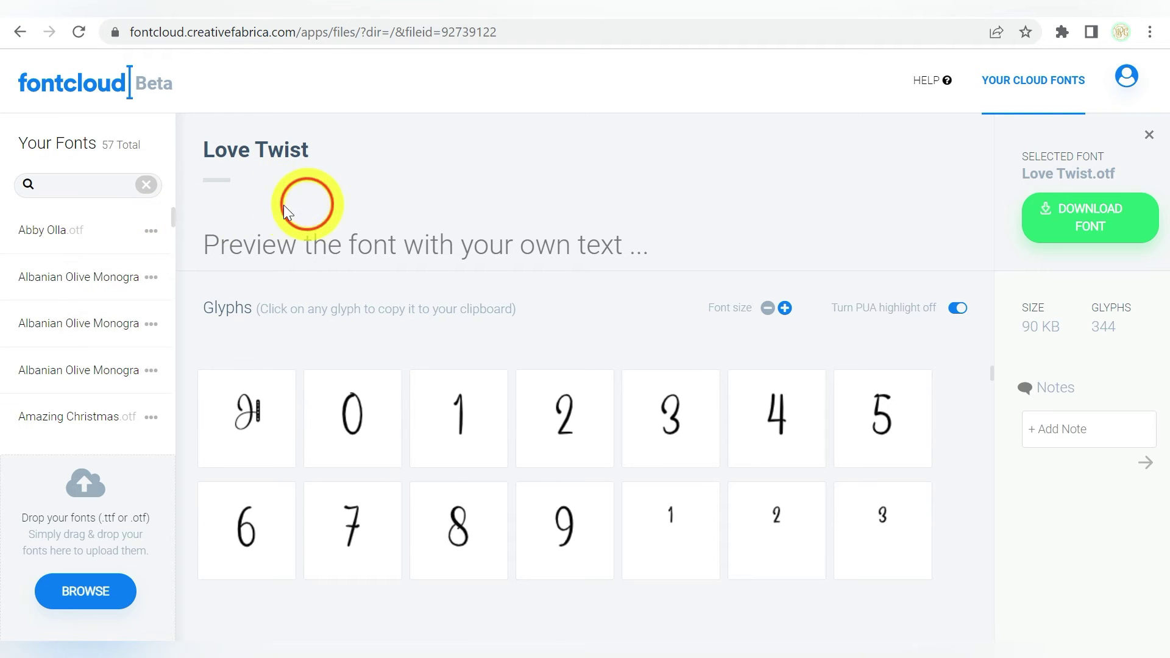
click(153, 186)
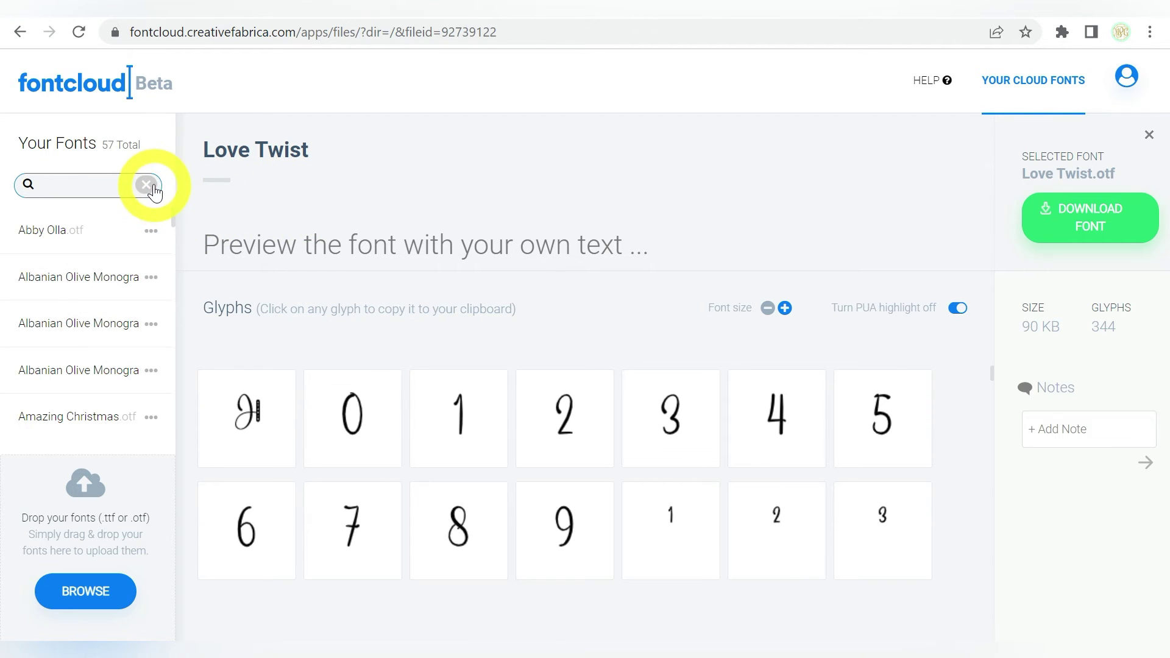
Close the Love Twist details and delete the 'Becky' preview text so fonts show Aa.
click(1148, 133)
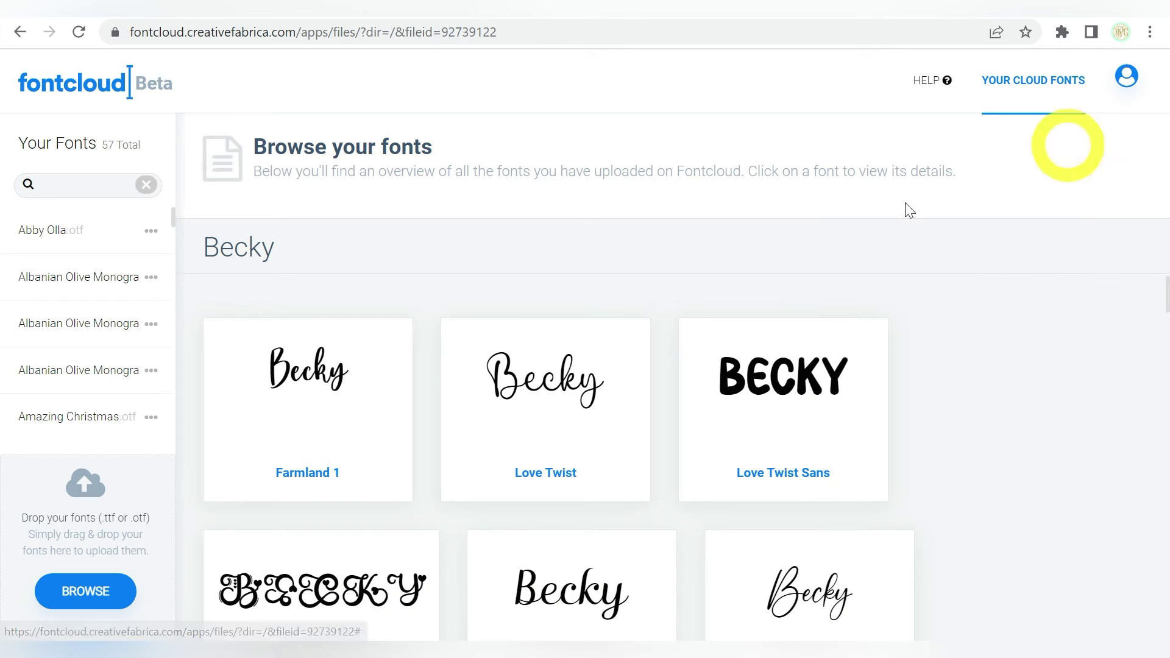
click(510, 246)
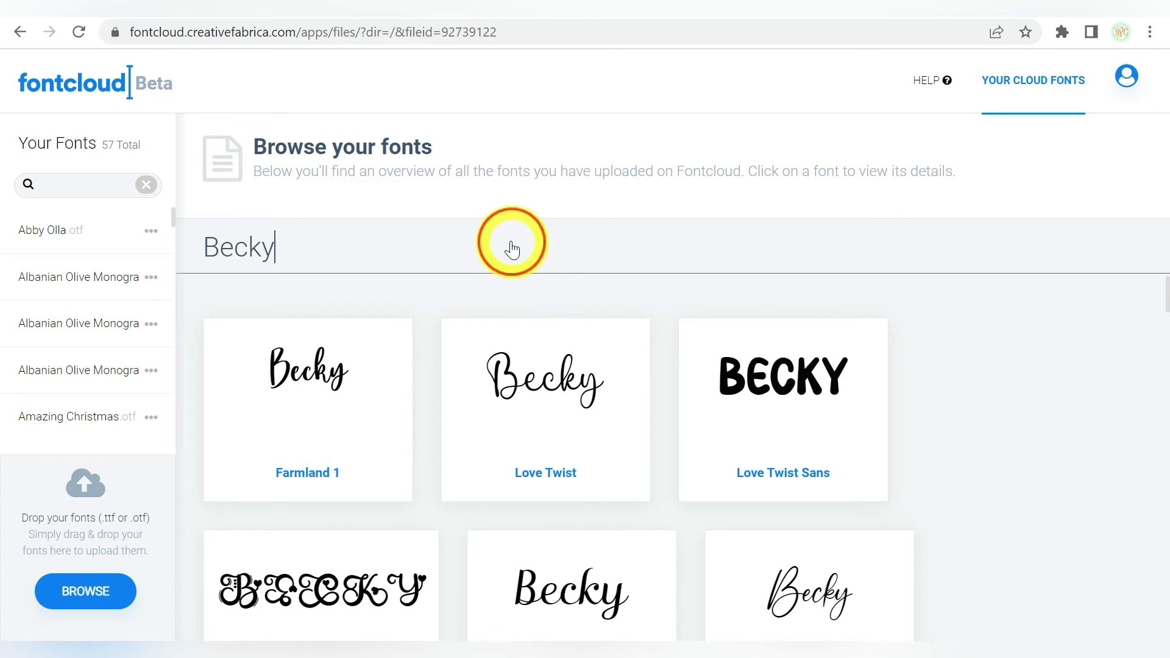
drag(399, 249, 196, 248)
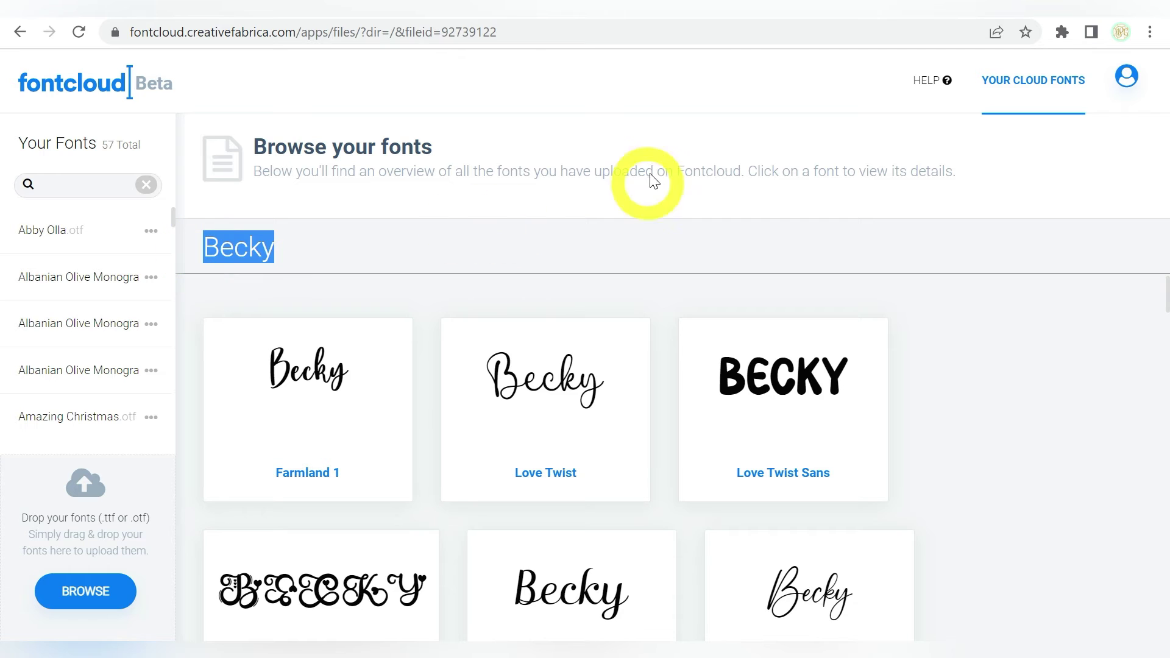
key(BackSpace)
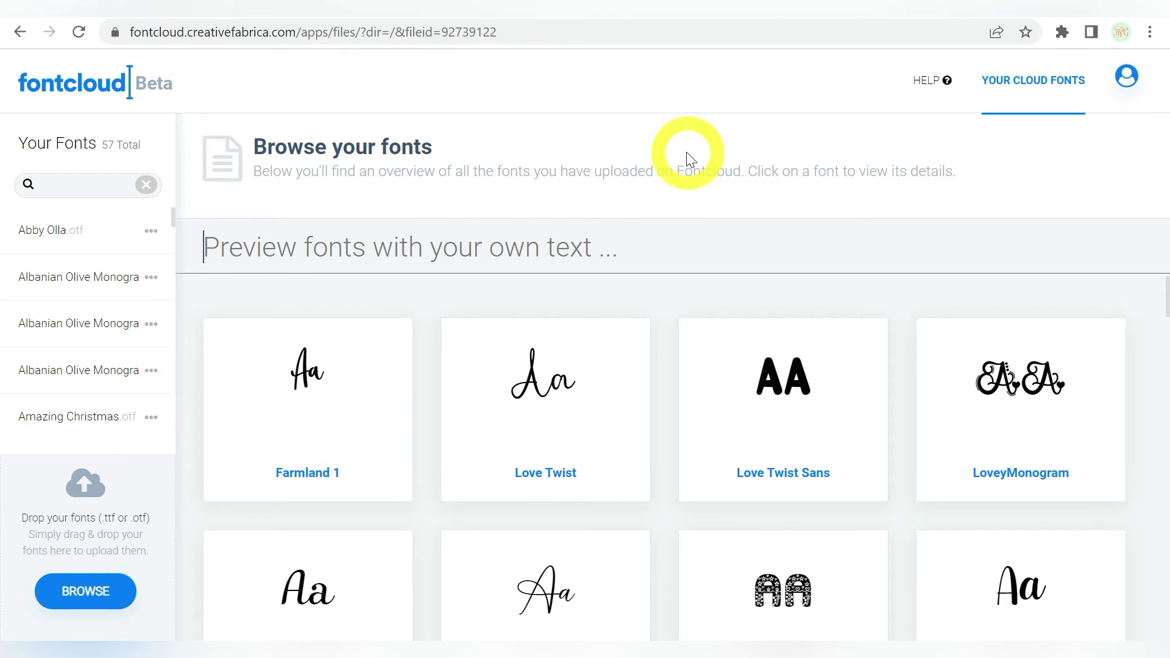